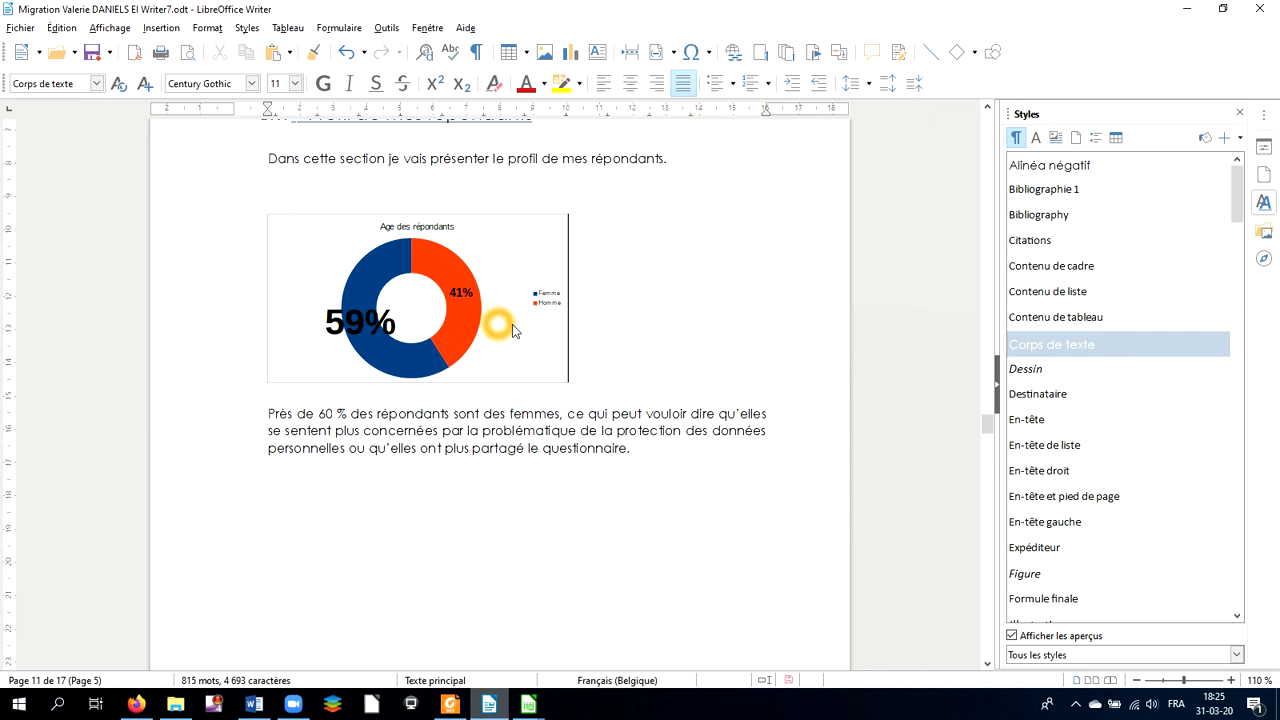
Step: Enlarge the "Age des répondants" doughnut chart in the document to about 12.68 x 6.69 cm
left_click(567, 385)
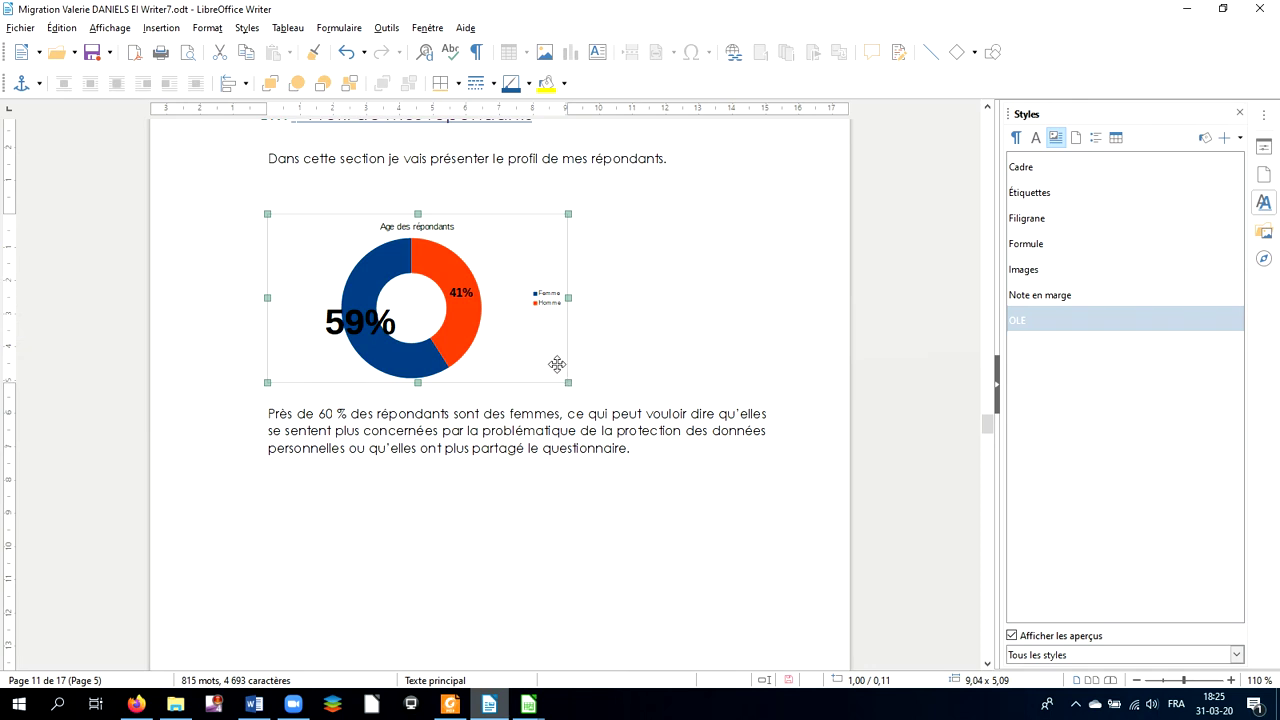
left_click_drag(567, 382, 663, 381)
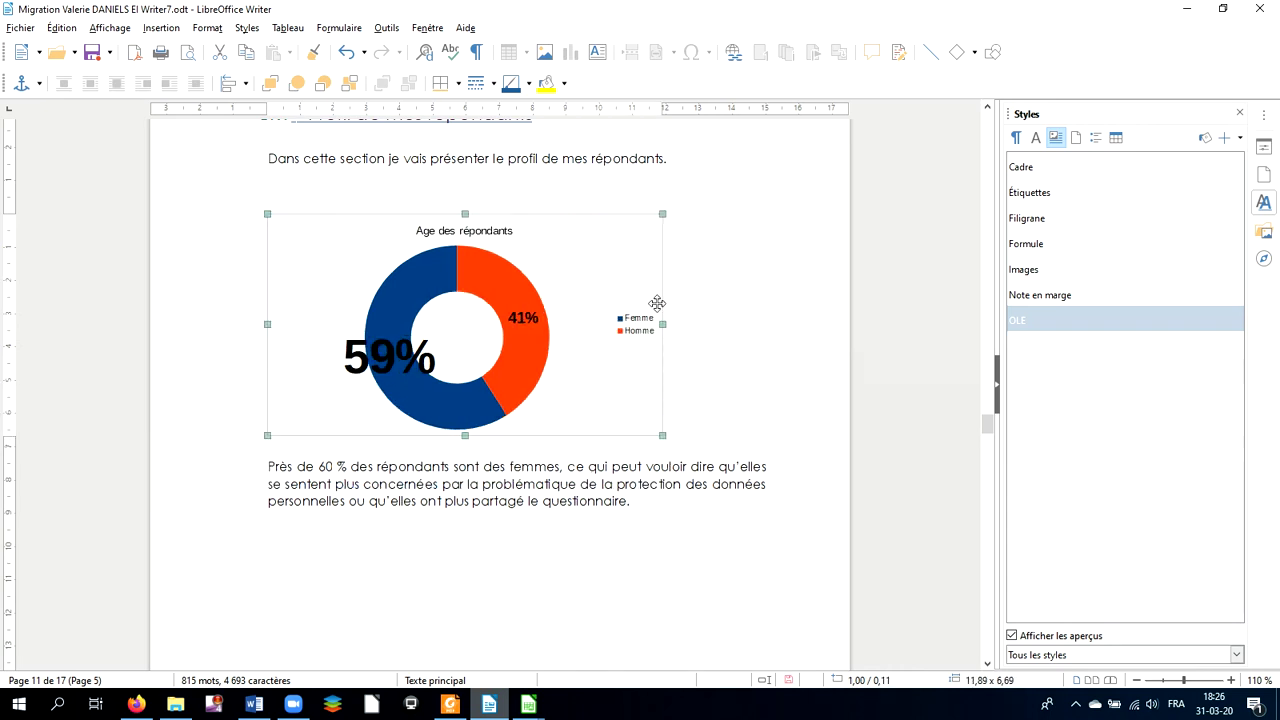
left_click_drag(663, 324, 689, 324)
left_click(627, 360)
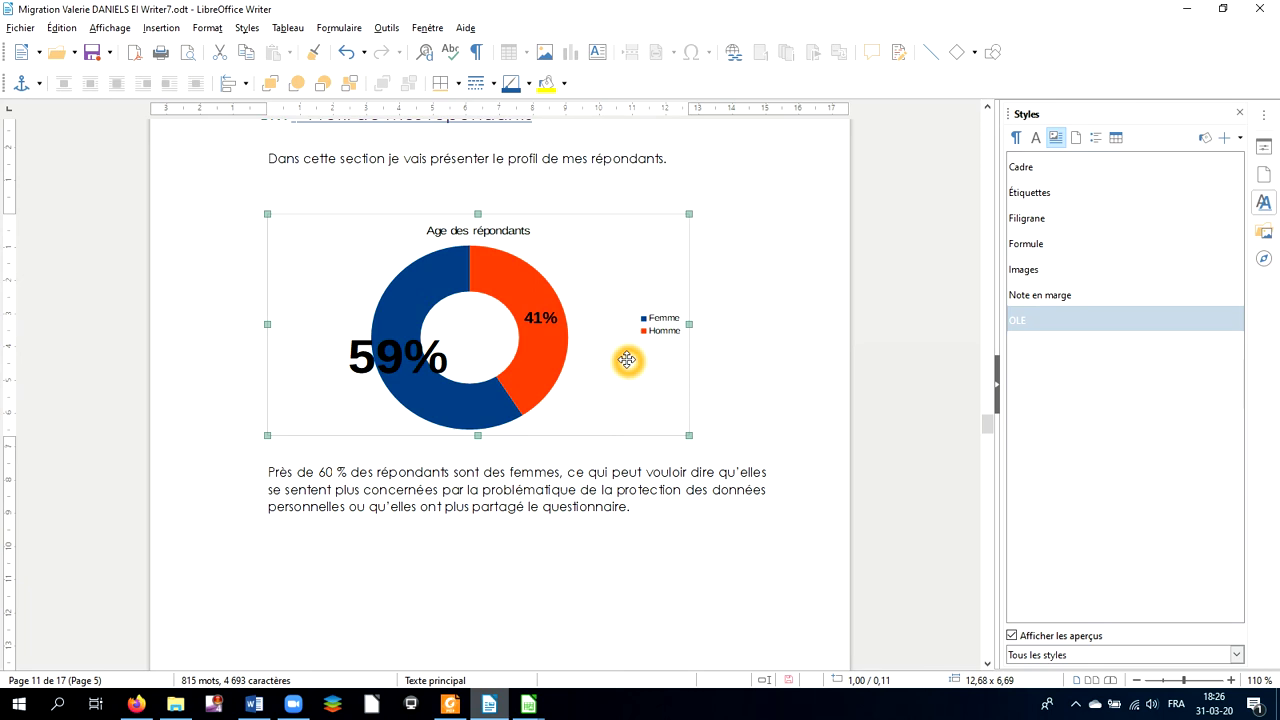
Step: Recolour the Femme segment of the embedded doughnut chart light green, hex 77bc65, and finish editing the chart
left_click(400, 360)
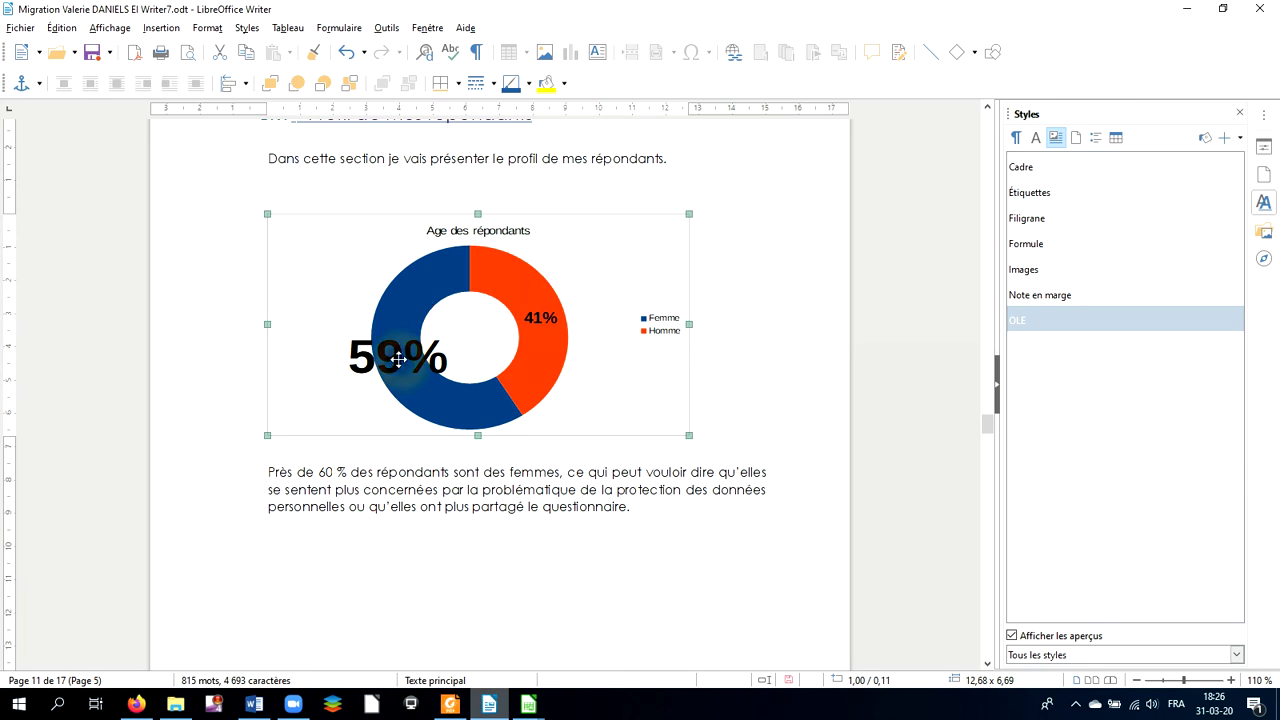
double_click(398, 333)
left_click(400, 338)
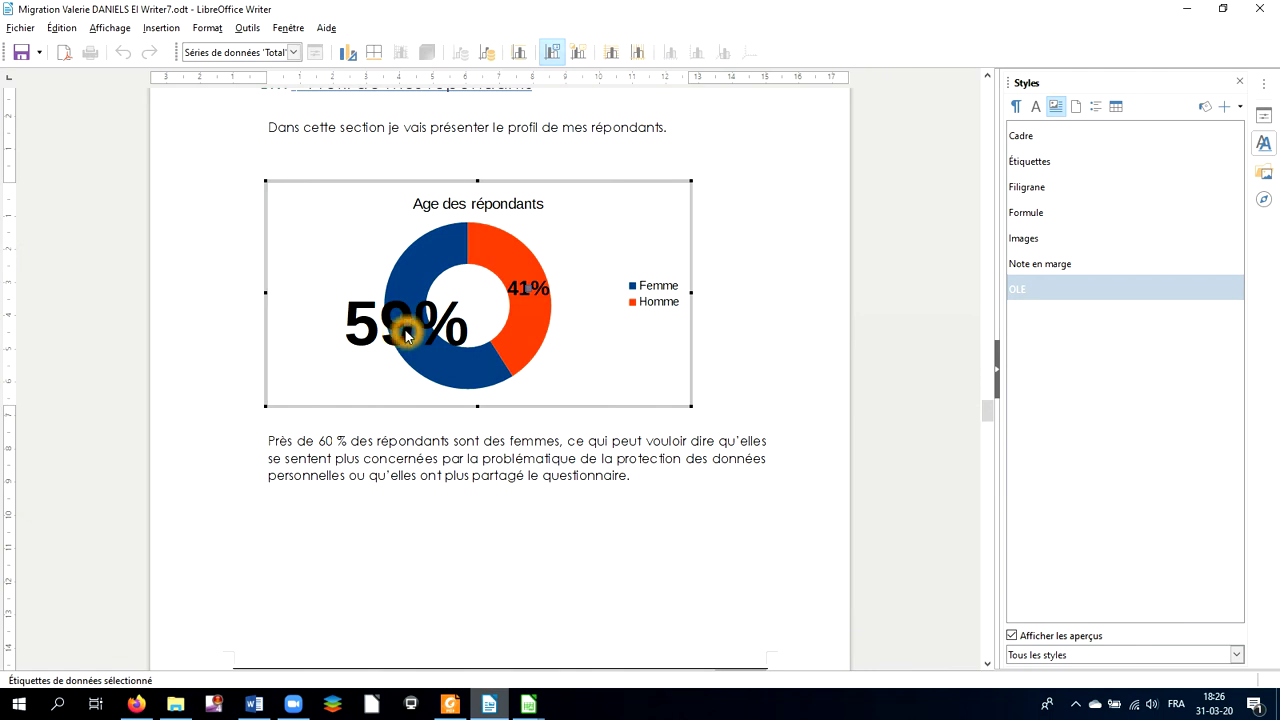
left_click(402, 311)
left_click(402, 314)
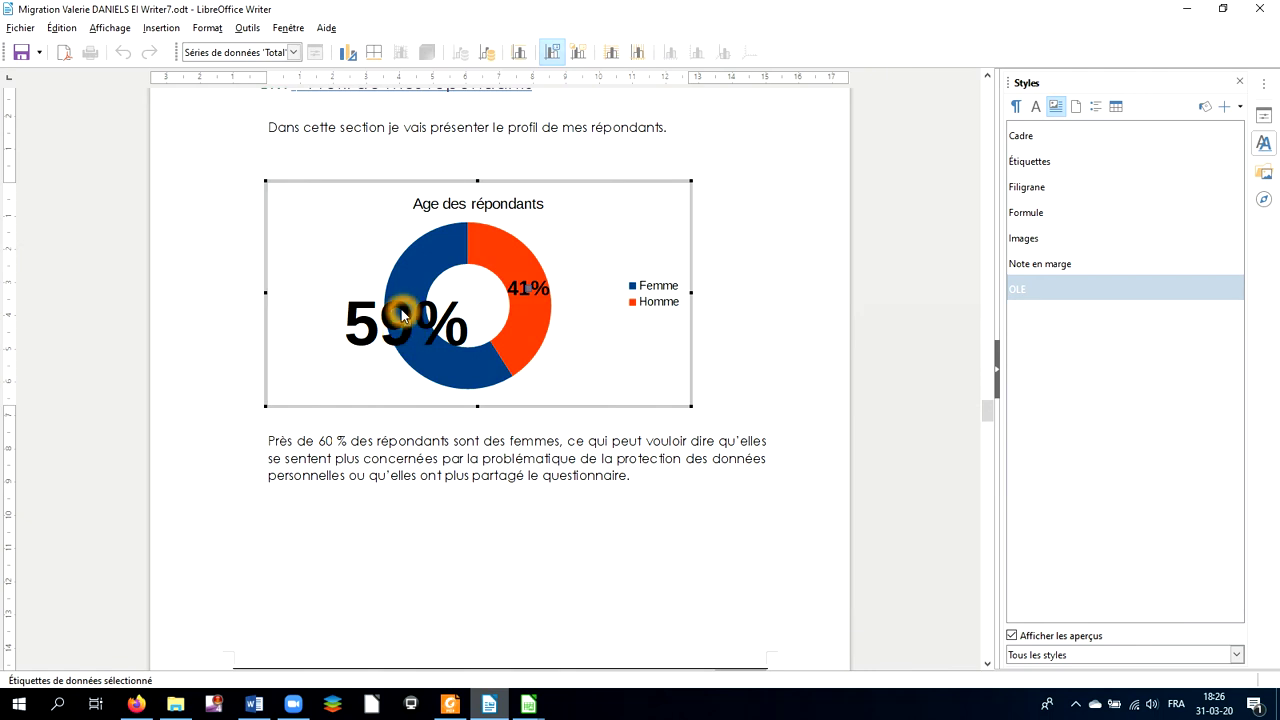
left_click(427, 267)
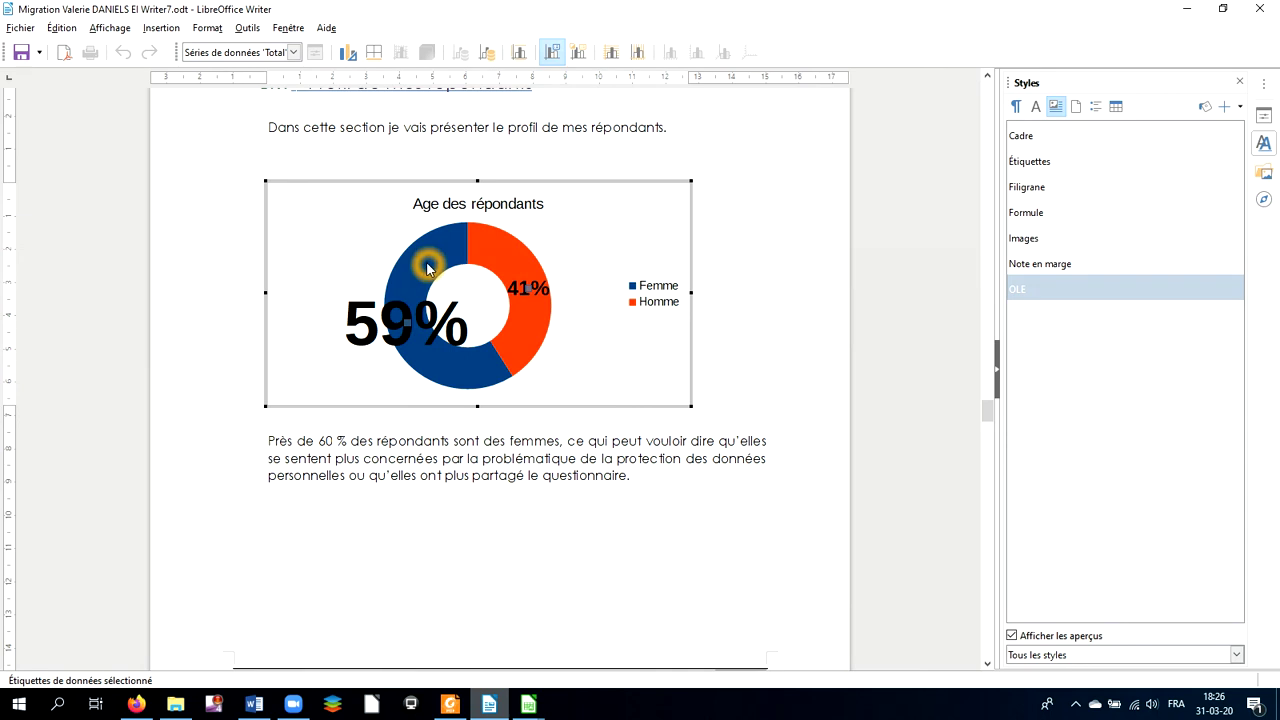
left_click(442, 266)
left_click(437, 259)
left_click(437, 259)
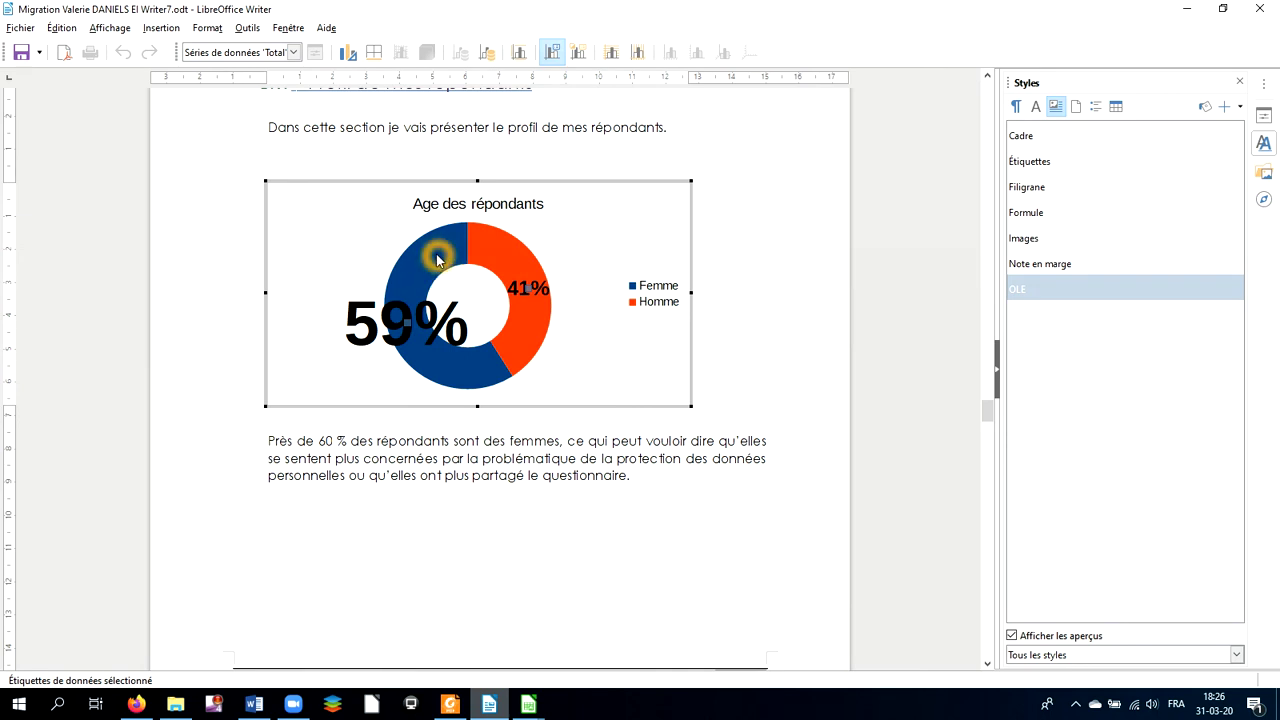
left_click(406, 327)
left_click(402, 325)
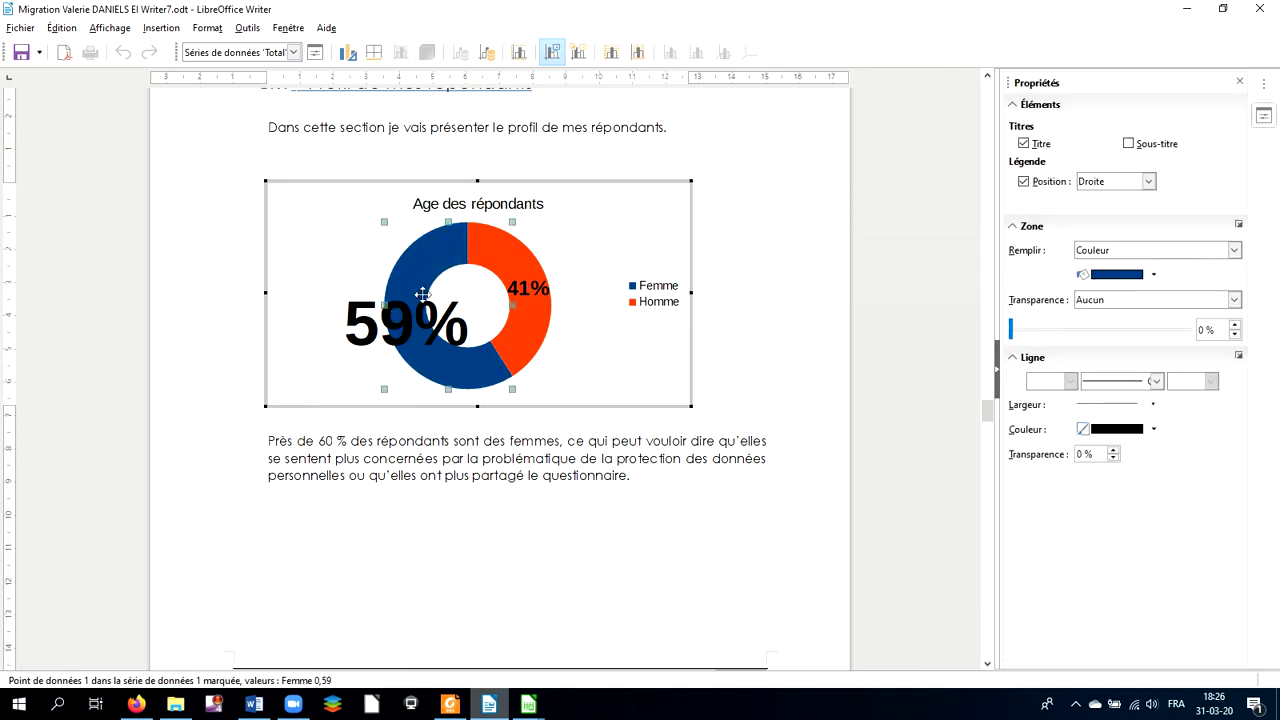
left_click(443, 272)
double_click(443, 272)
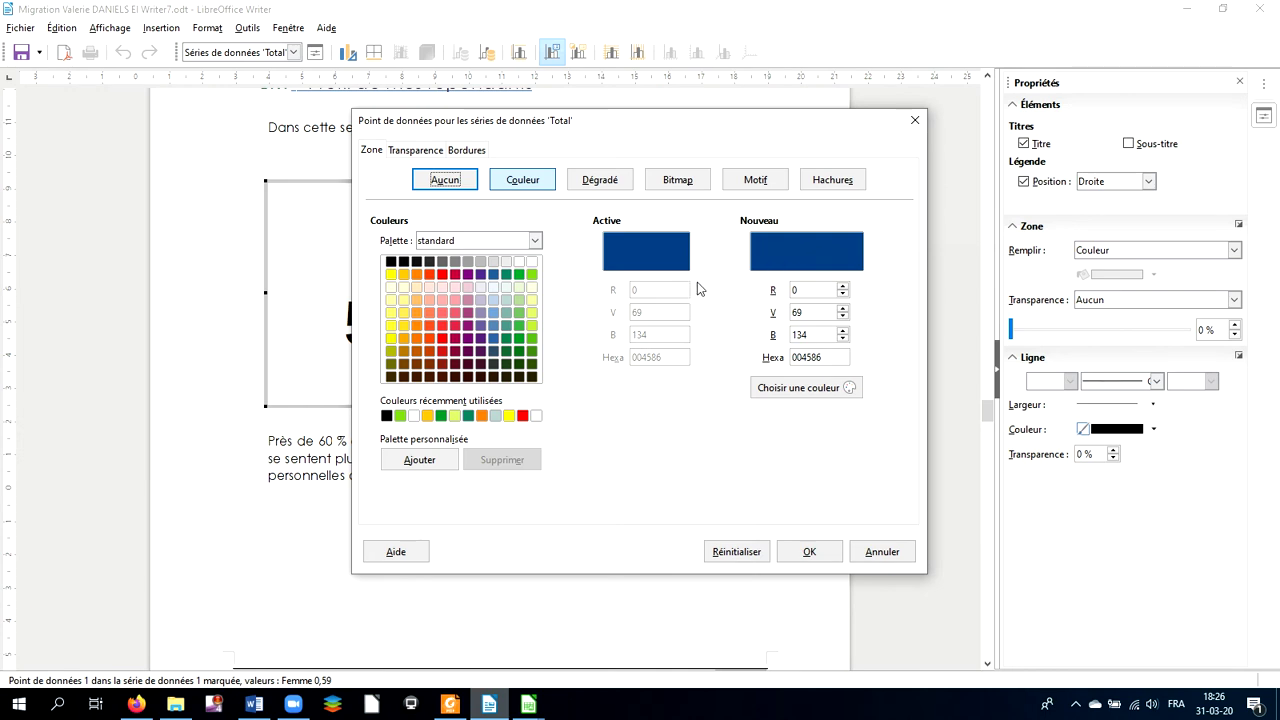
left_click_drag(588, 133, 766, 128)
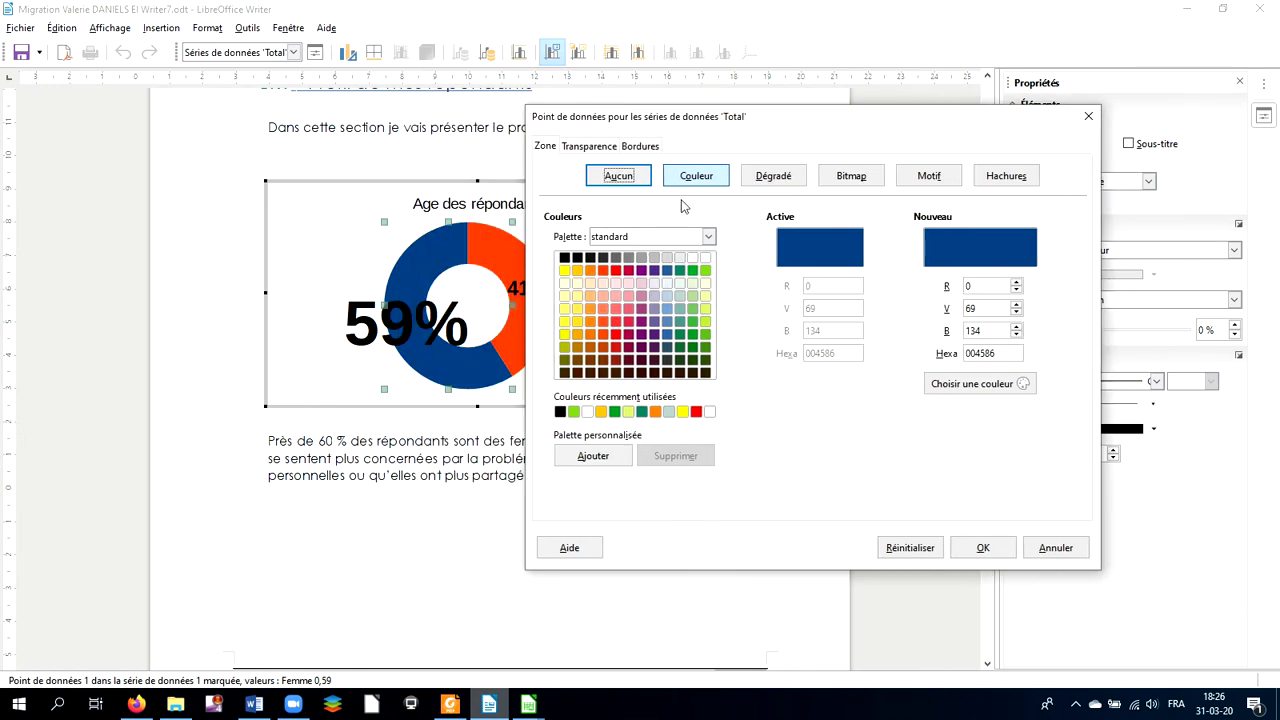
left_click(695, 330)
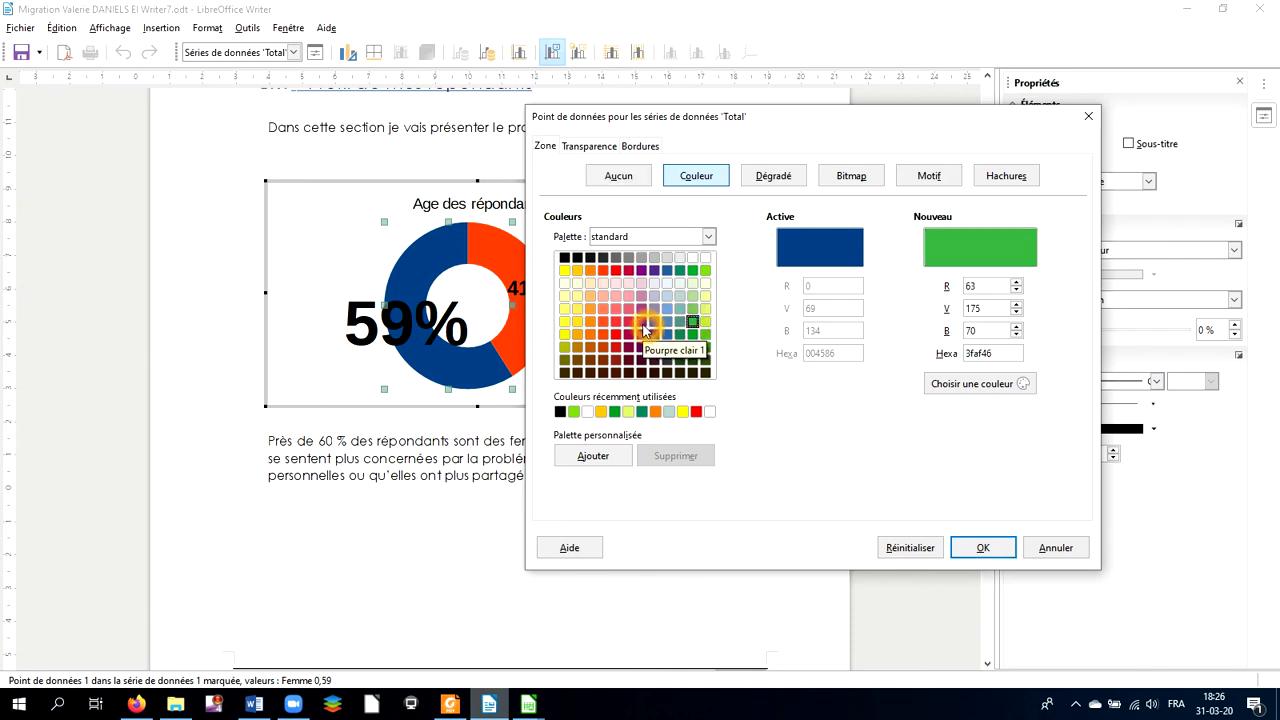
left_click(692, 295)
left_click(693, 308)
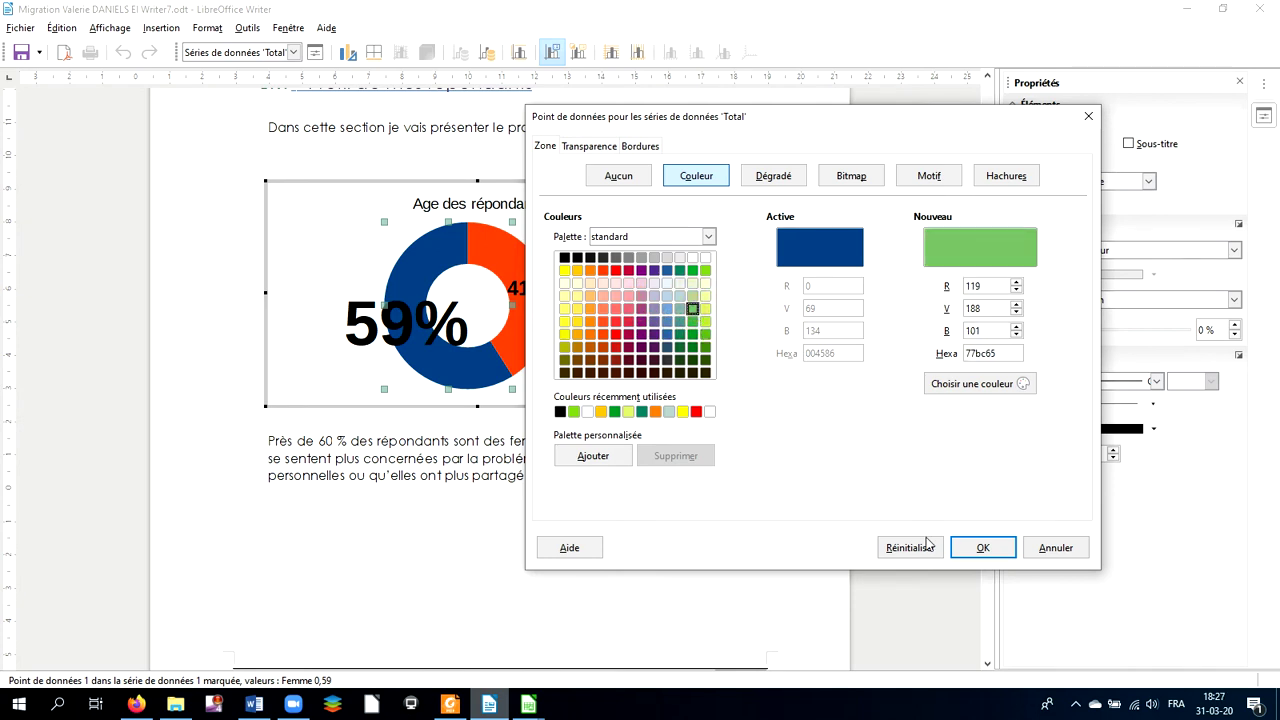
left_click(980, 548)
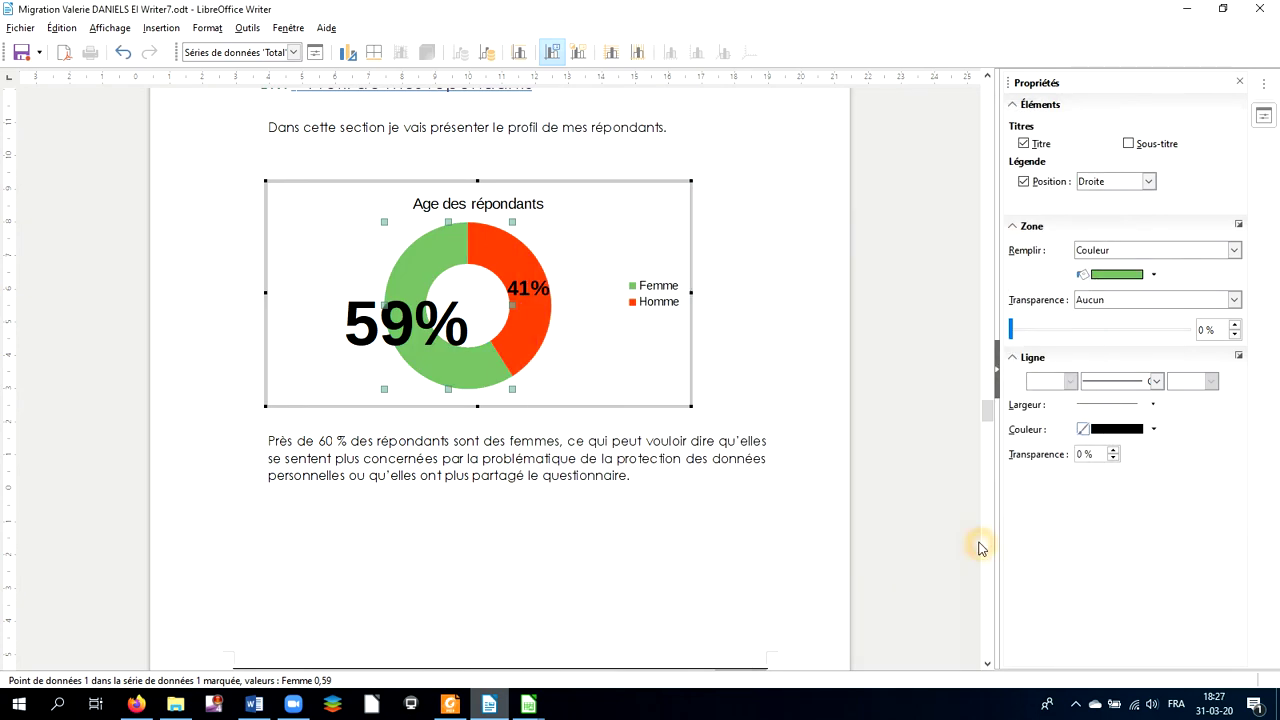
left_click(947, 500)
left_click(592, 478)
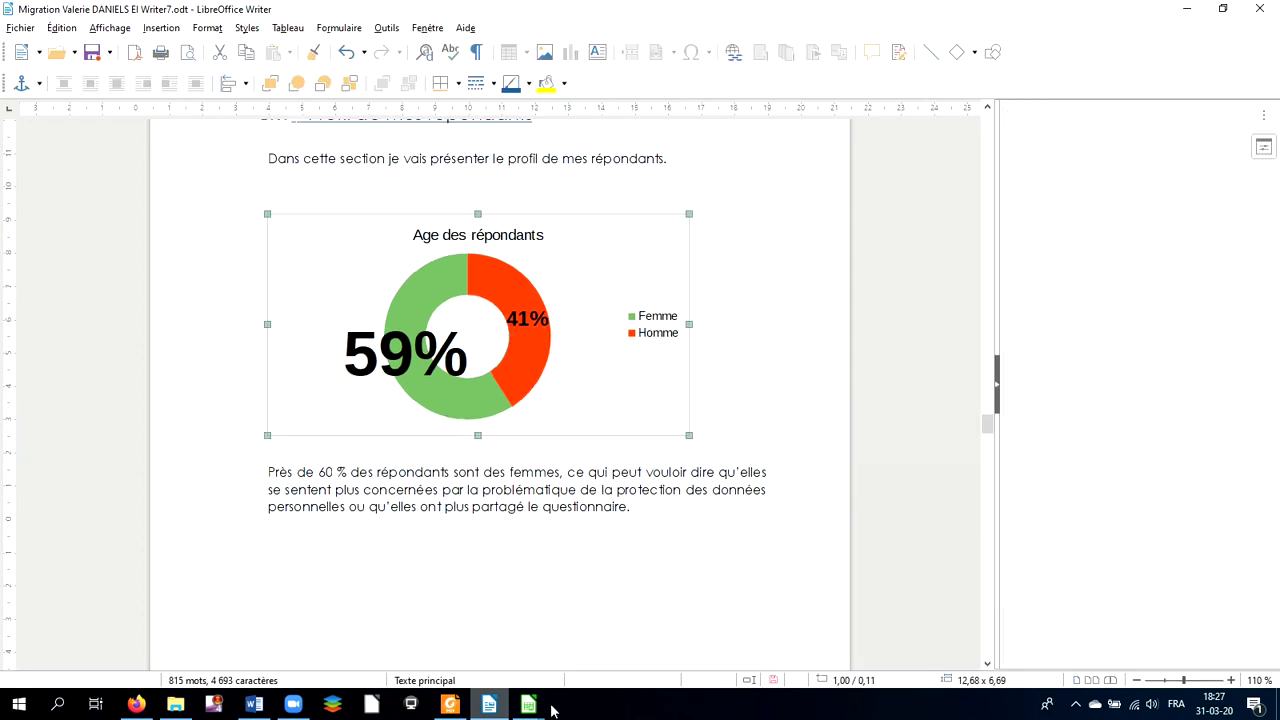
Step: Switch to the LibreOffice Calc spreadsheet containing the source chart and look over its form responses and pivot table sheets
left_click(527, 706)
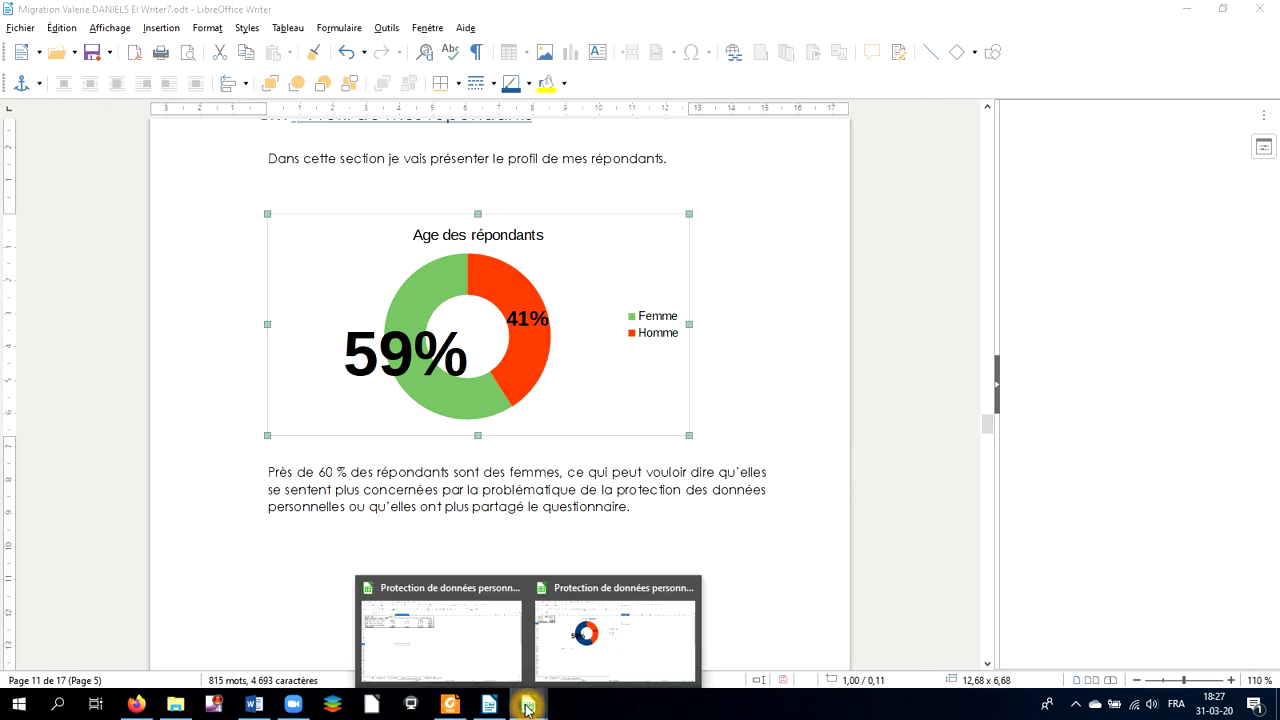
left_click(583, 671)
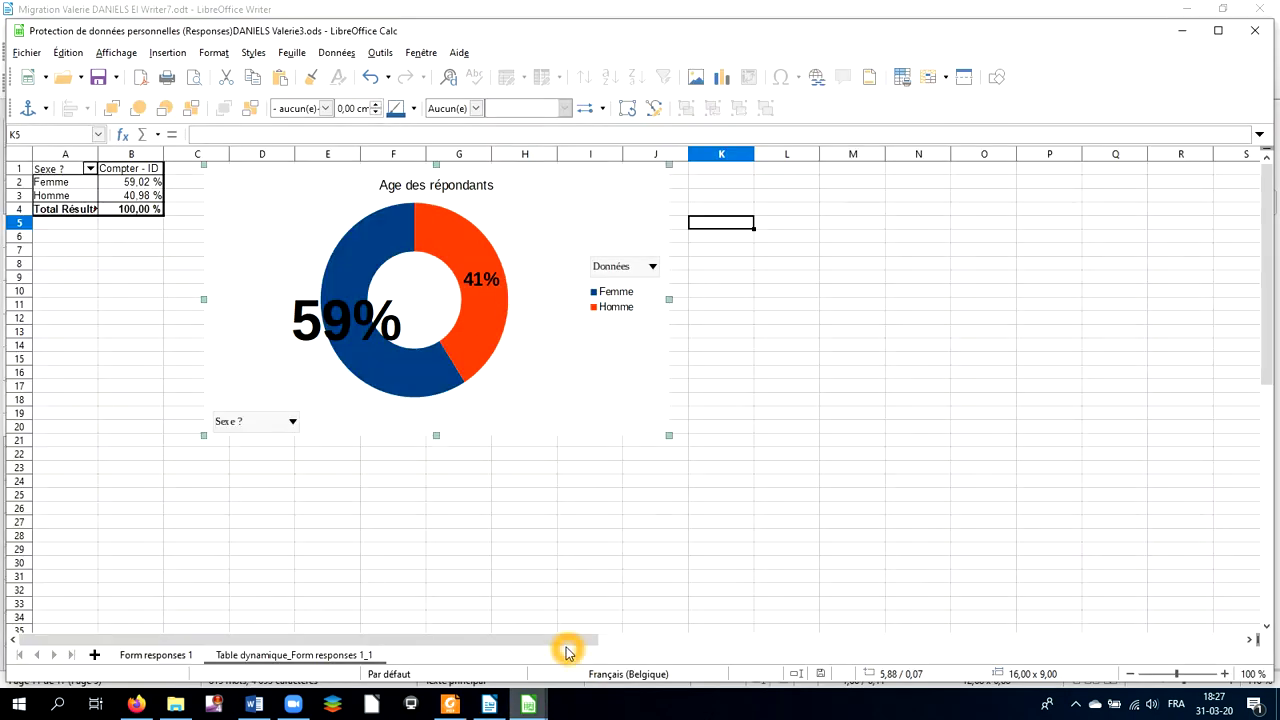
left_click(127, 483)
left_click(127, 483)
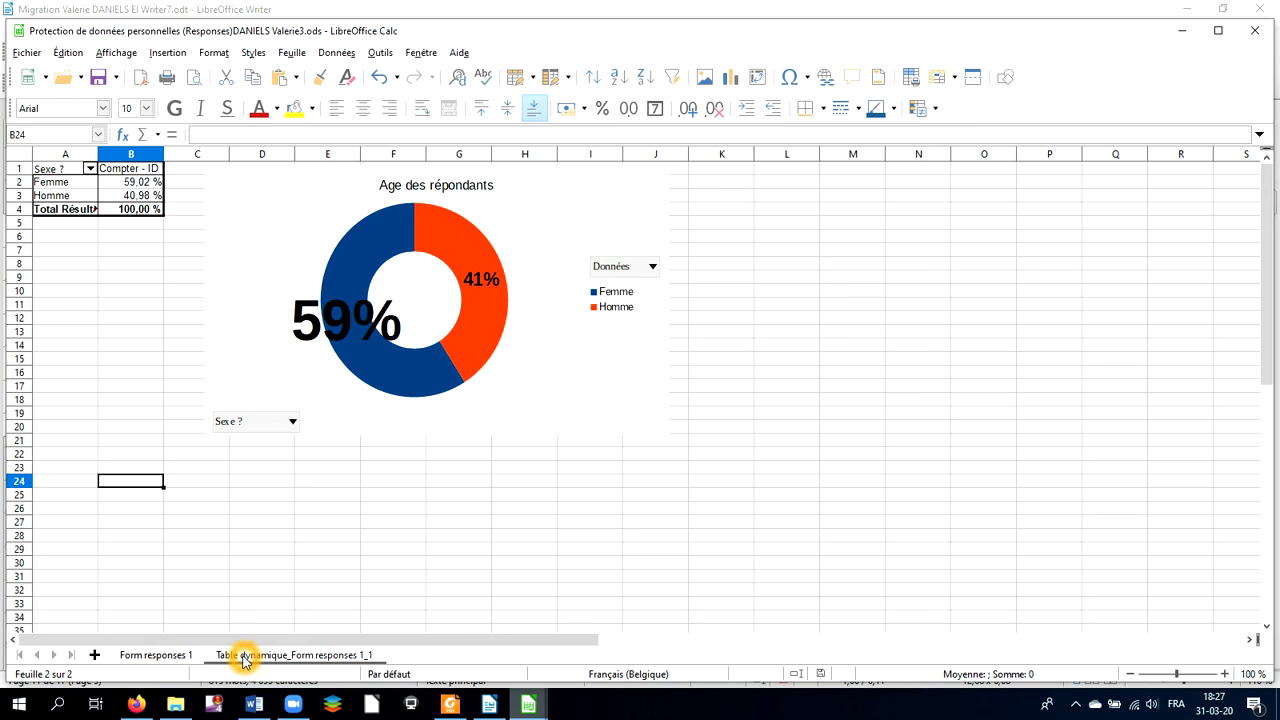
left_click(180, 657)
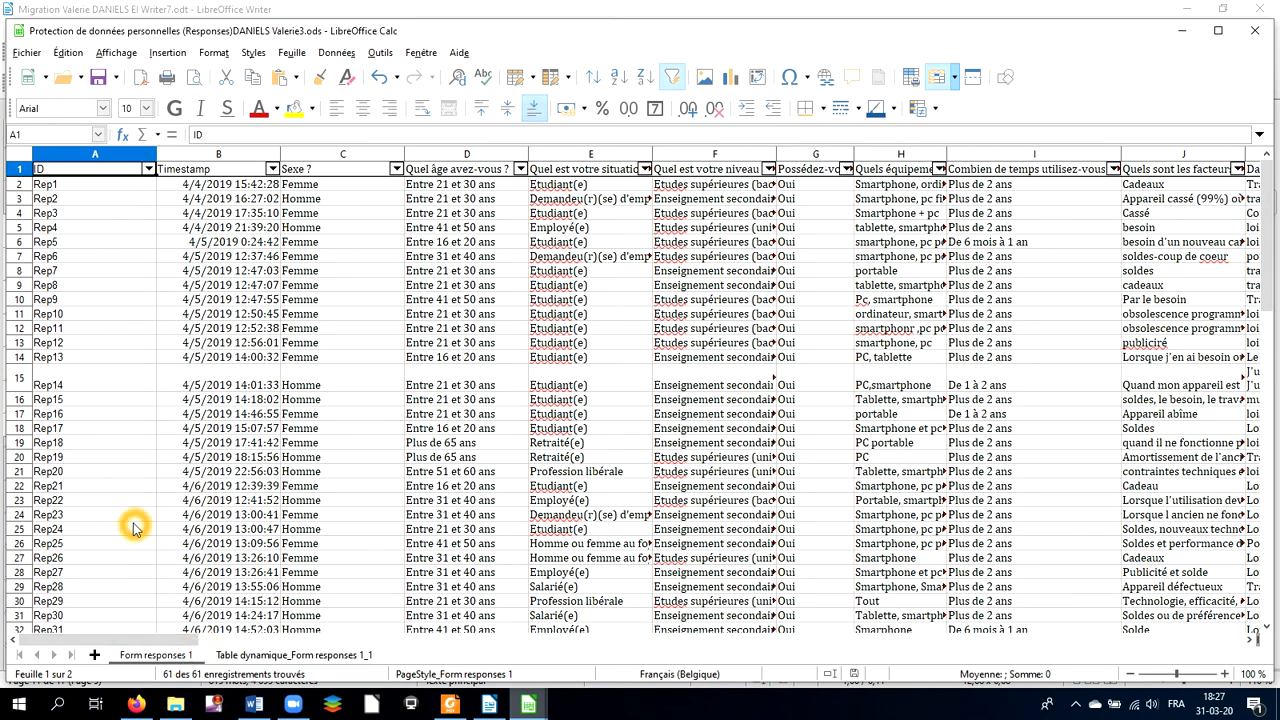
left_click(263, 656)
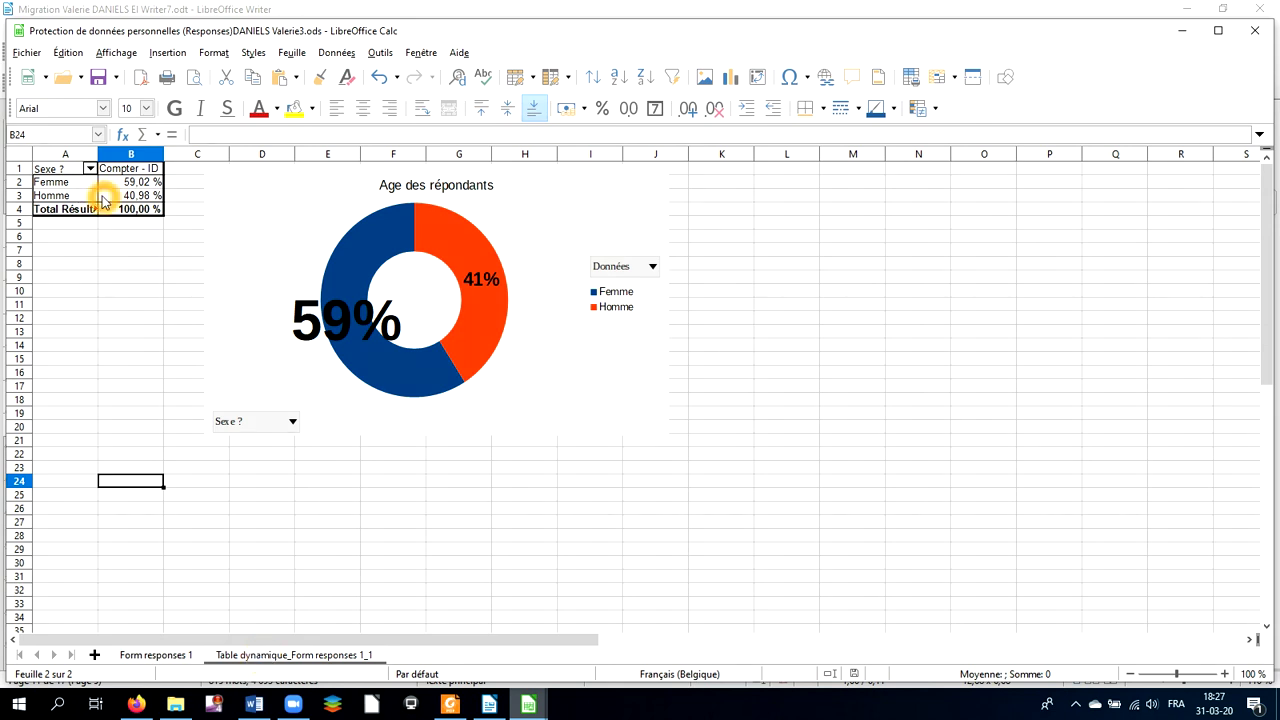
Step: Rename the pivot table sheet as Profil
right_click(245, 661)
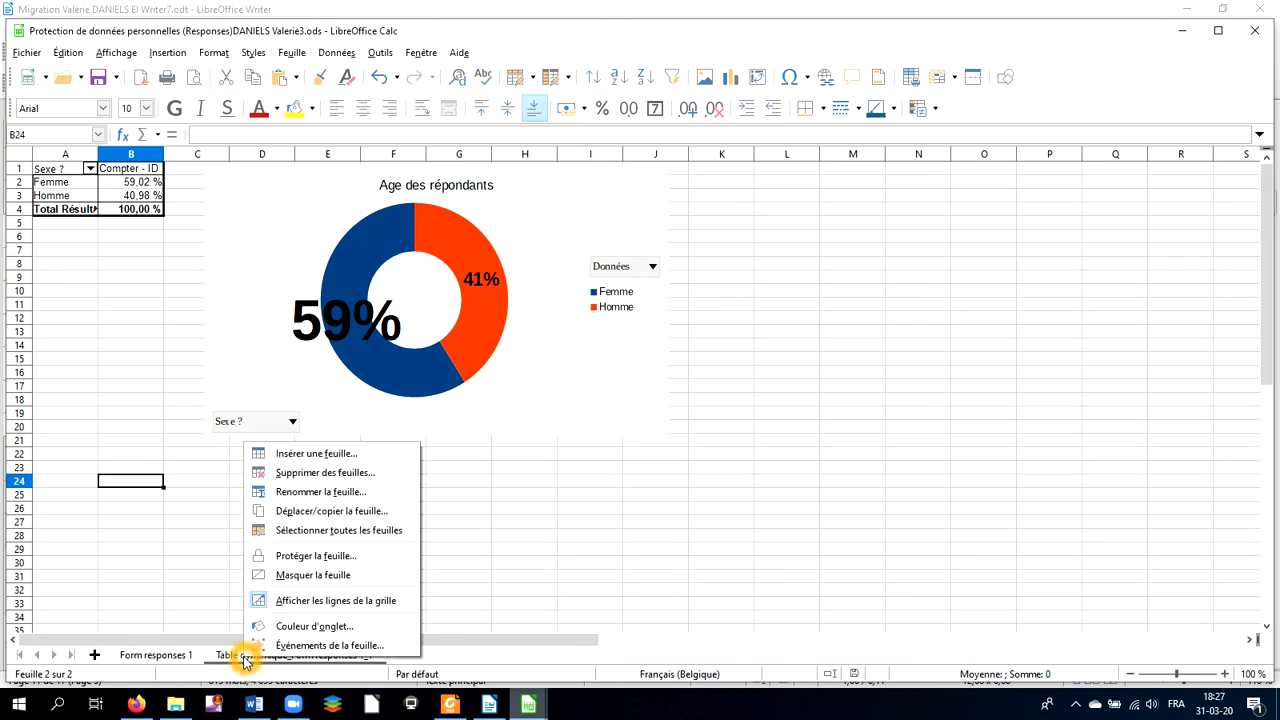
left_click(302, 491)
type("Profil")
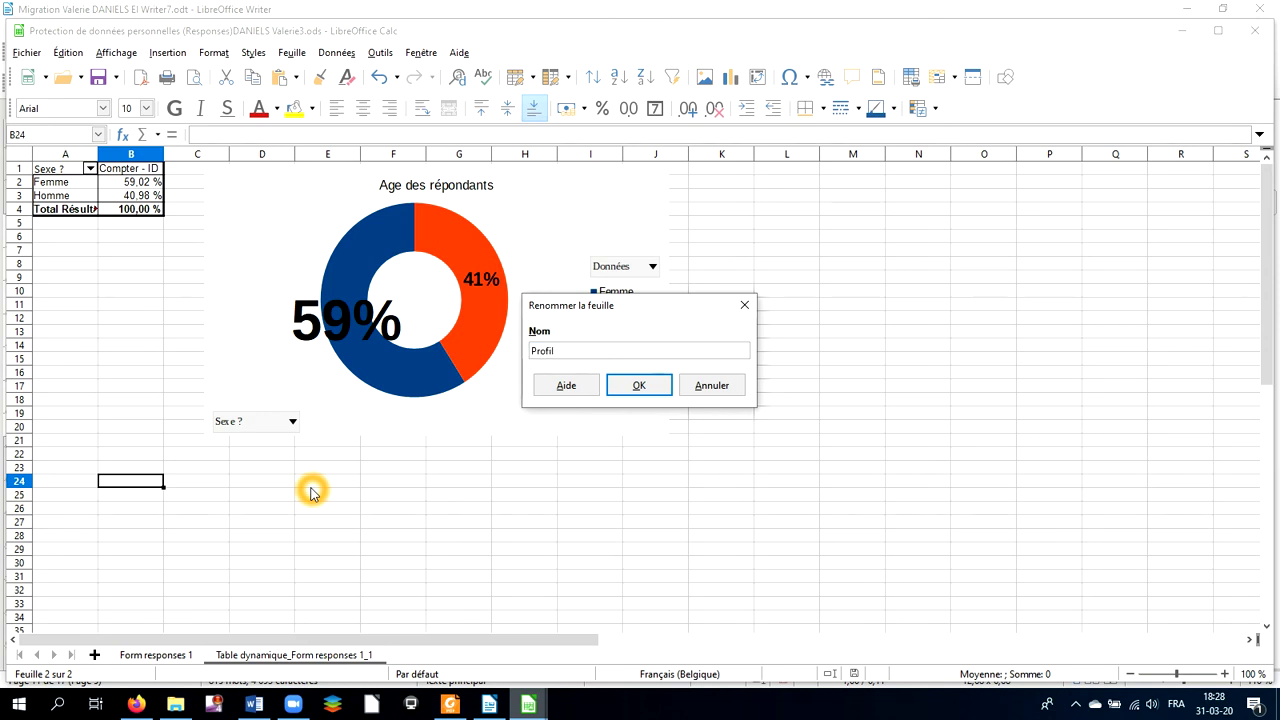
left_click(625, 389)
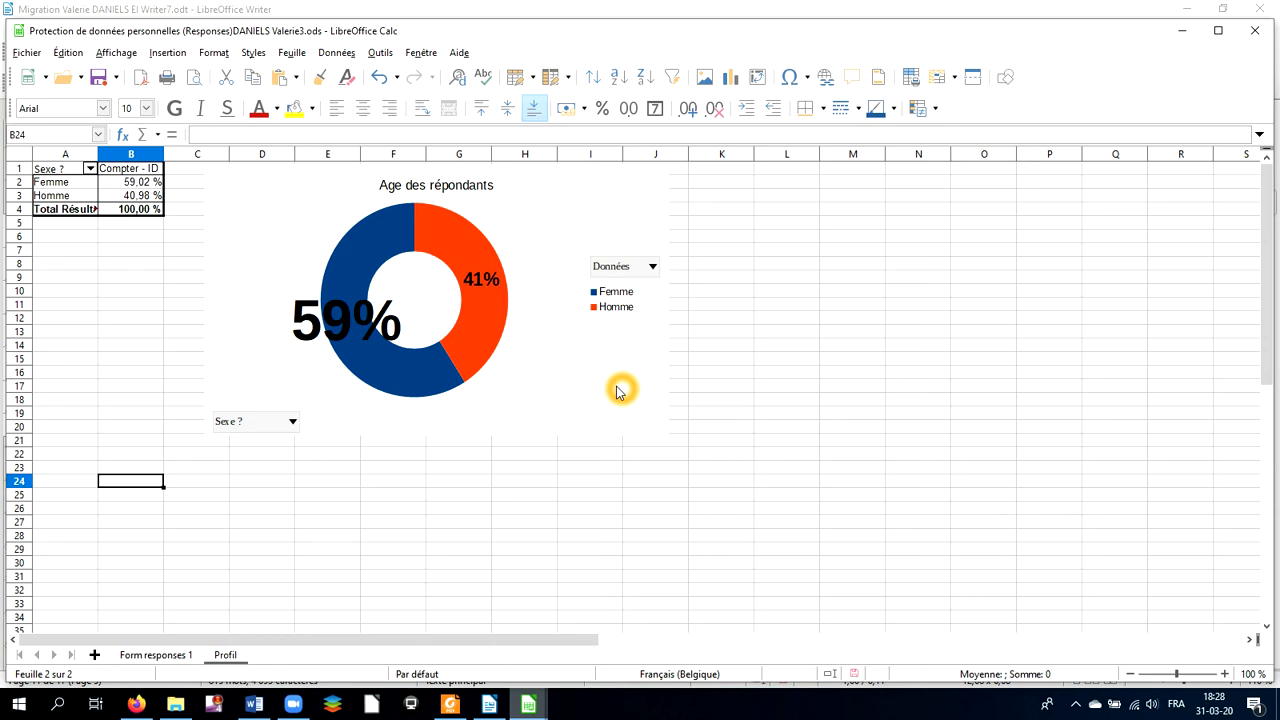
Step: Go to the Form responses 1 sheet and check the age brackets offered by the age column's filter, without filtering
left_click(153, 664)
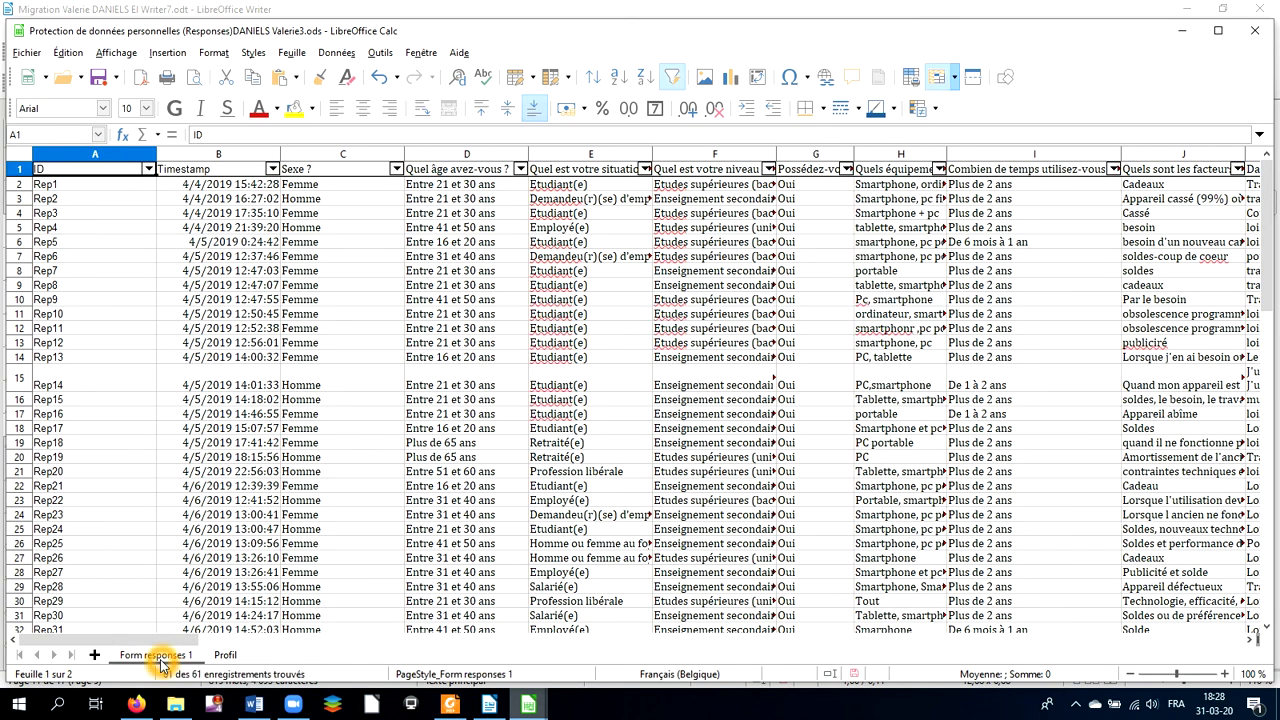
left_click(212, 266)
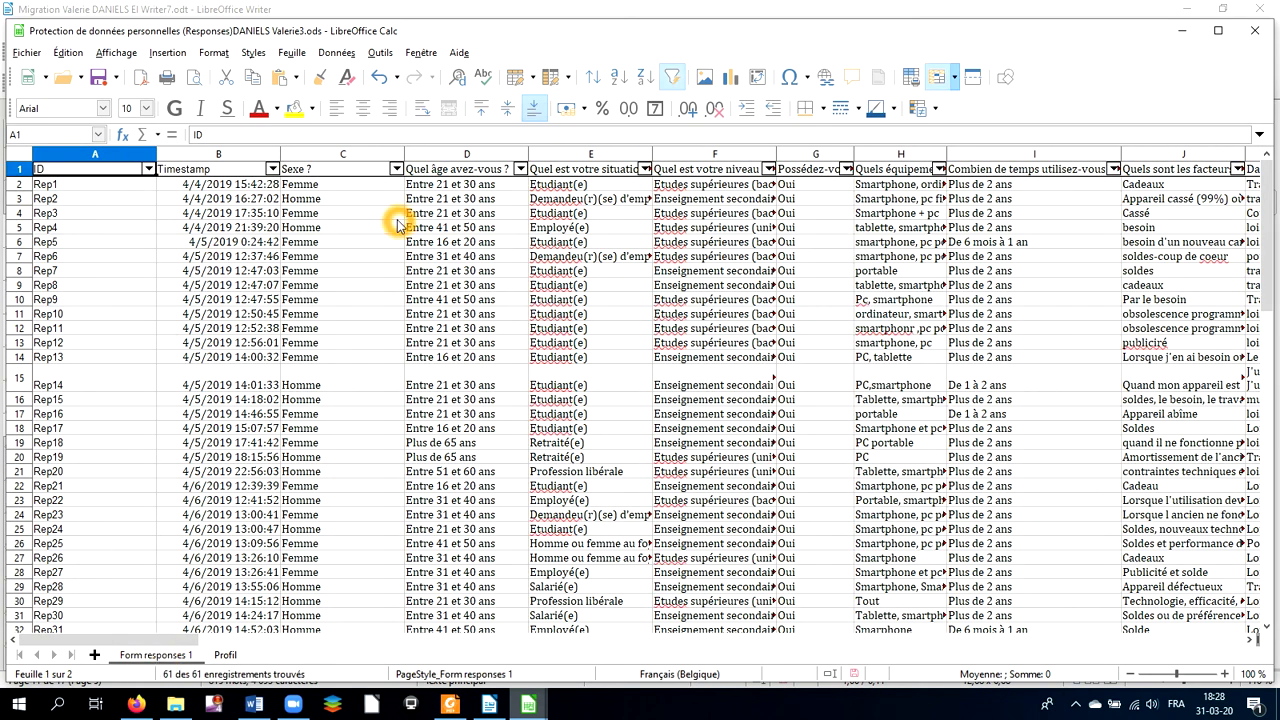
left_click(521, 170)
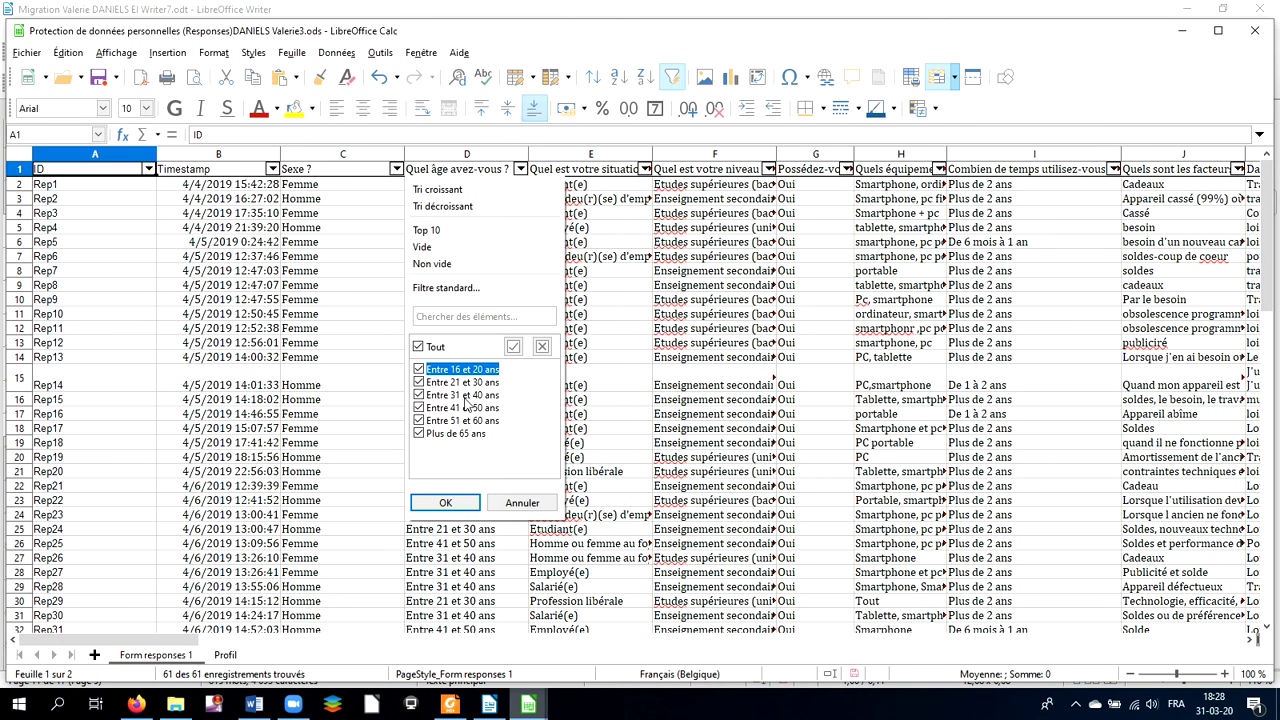
left_click(459, 500)
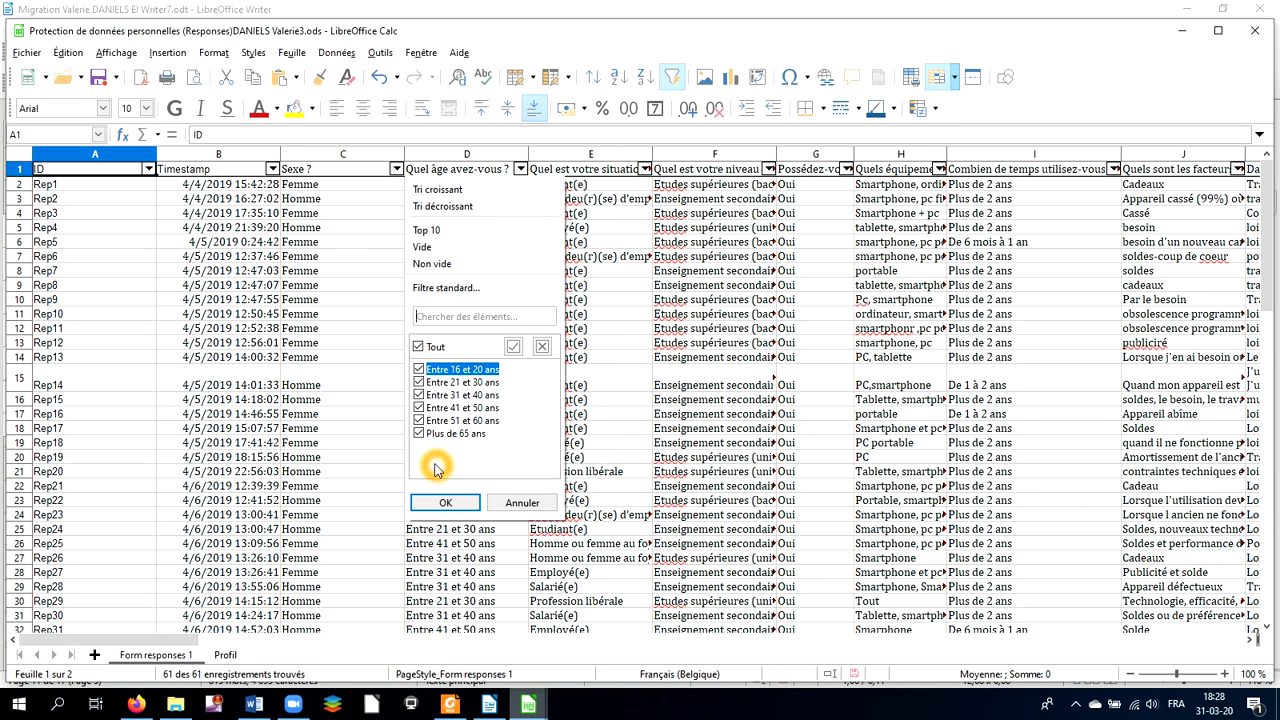
left_click(524, 503)
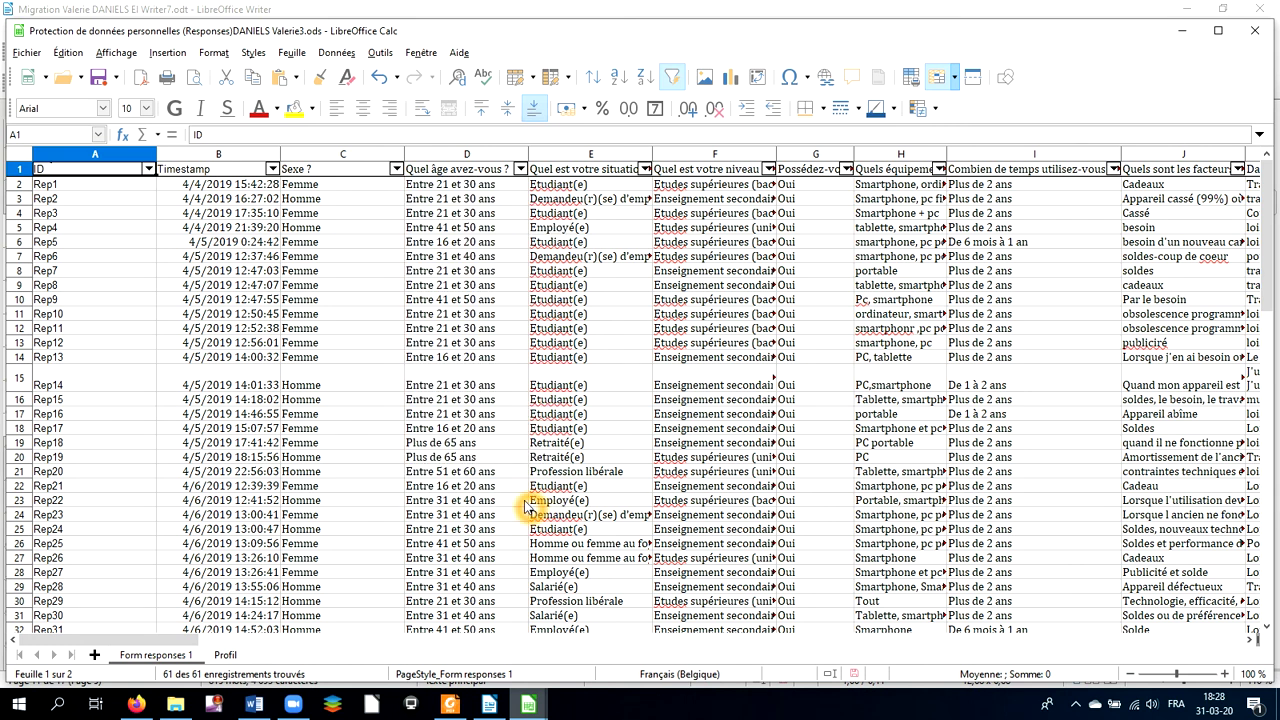
Step: Create a pivot table from the form responses, using the active selection as its source
left_click(457, 229)
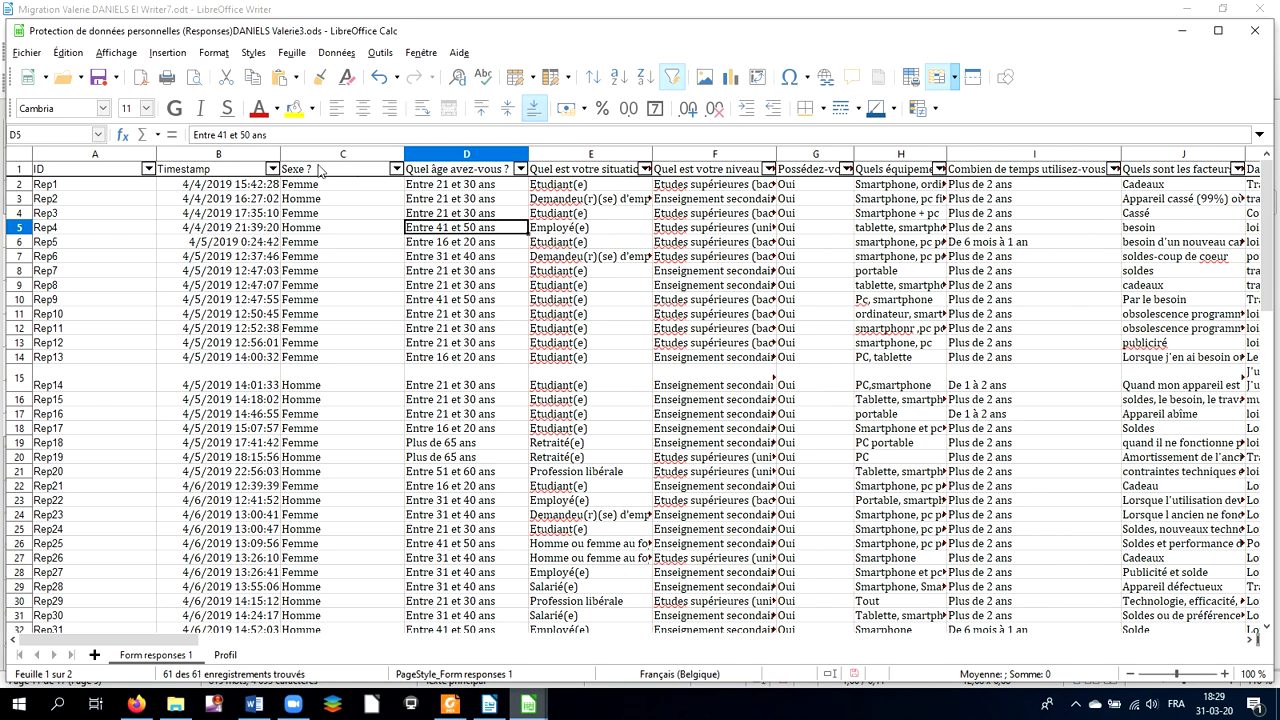
left_click(170, 53)
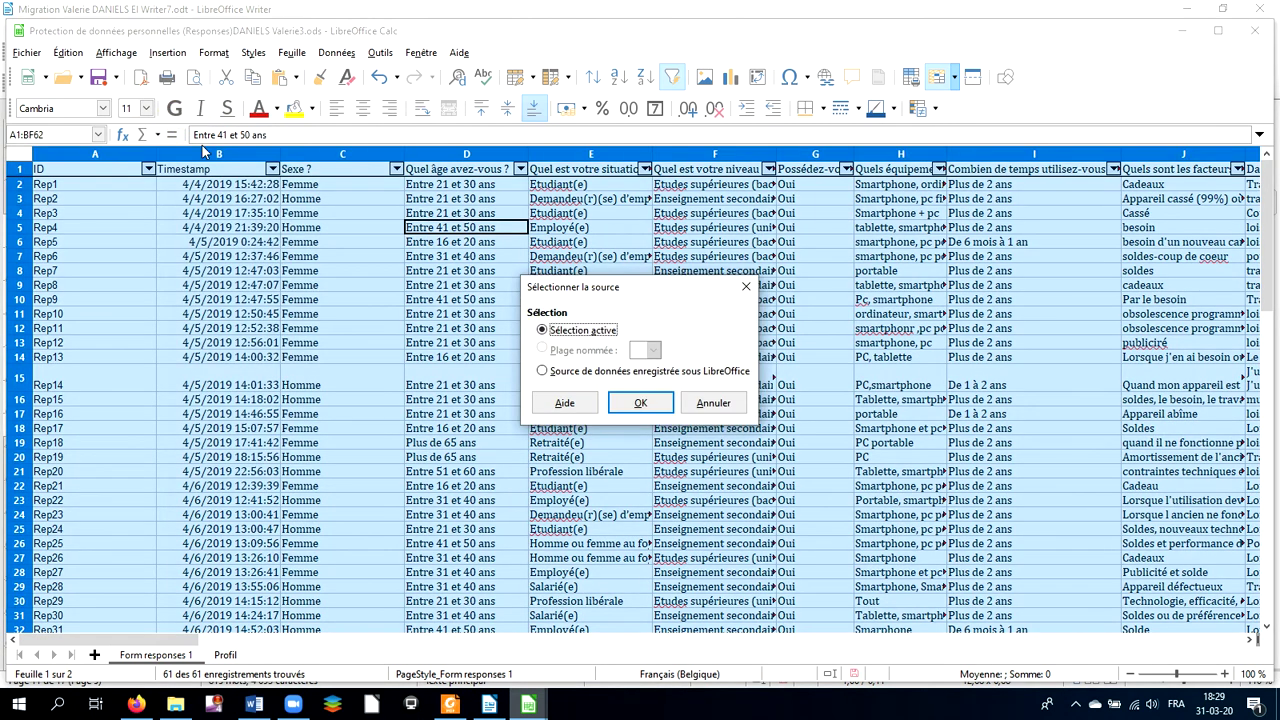
left_click(449, 704)
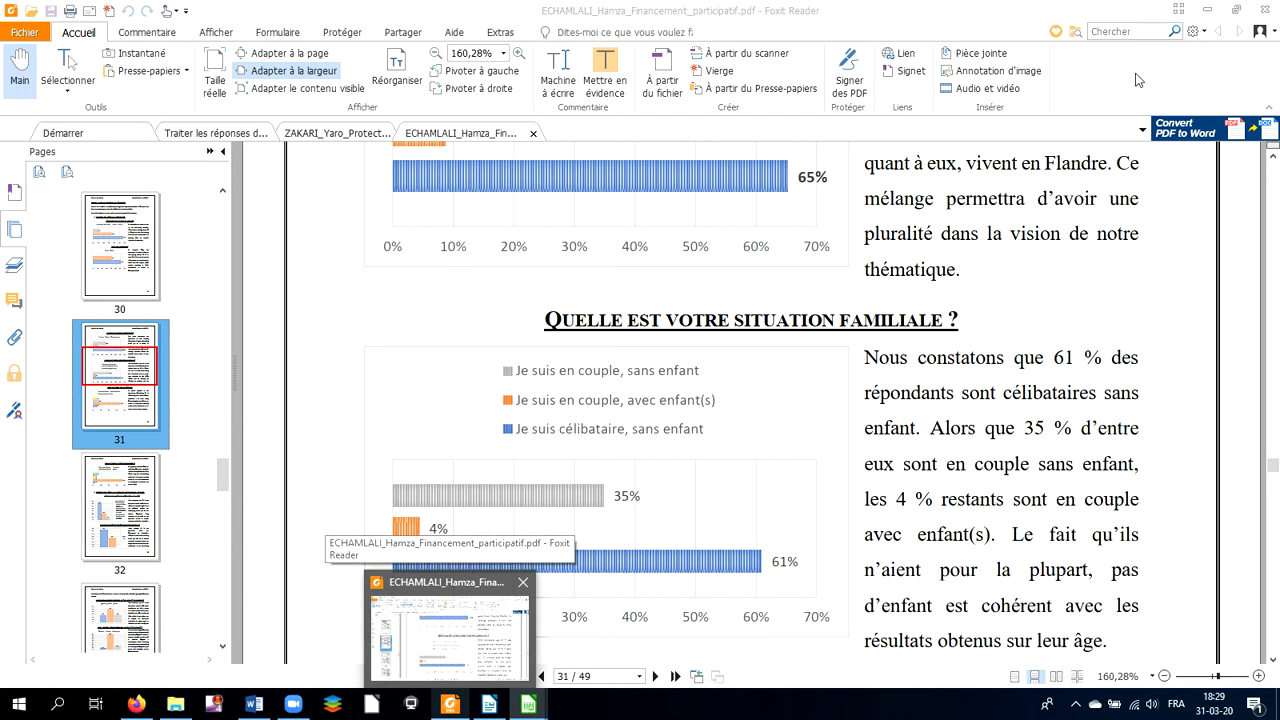
key("alt+Tab")
mouse_move(531, 708)
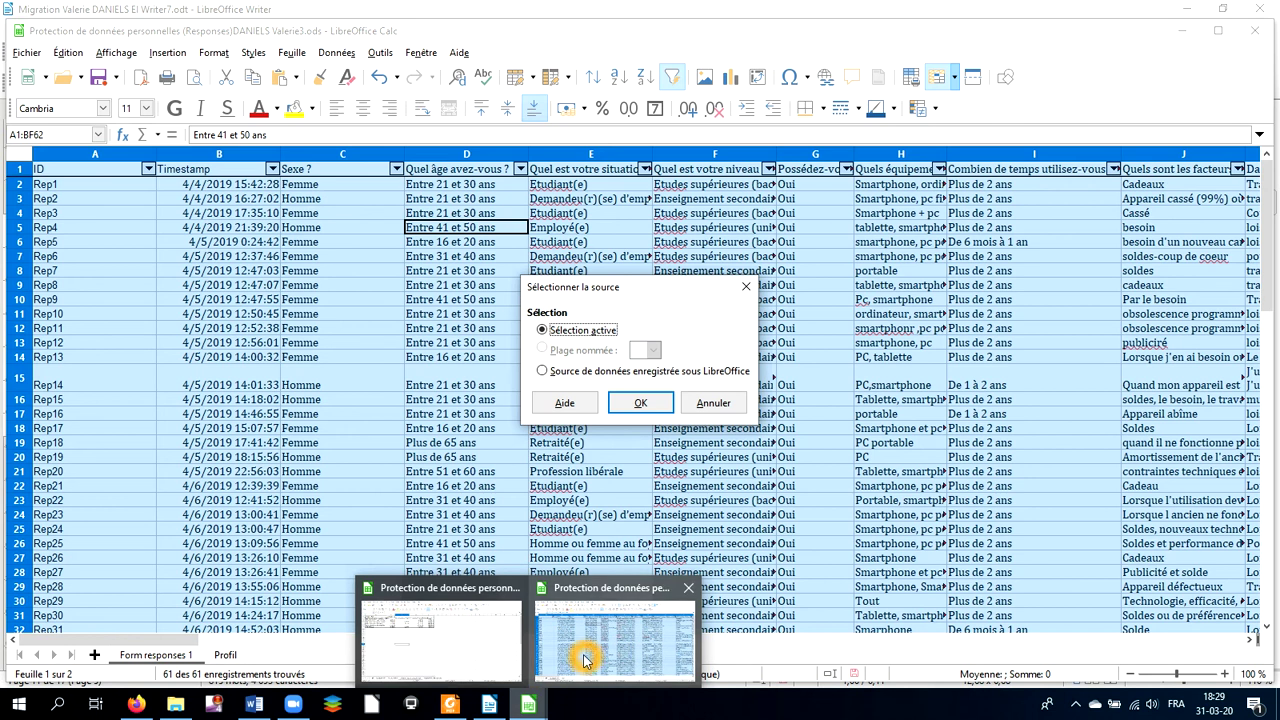
left_click(635, 403)
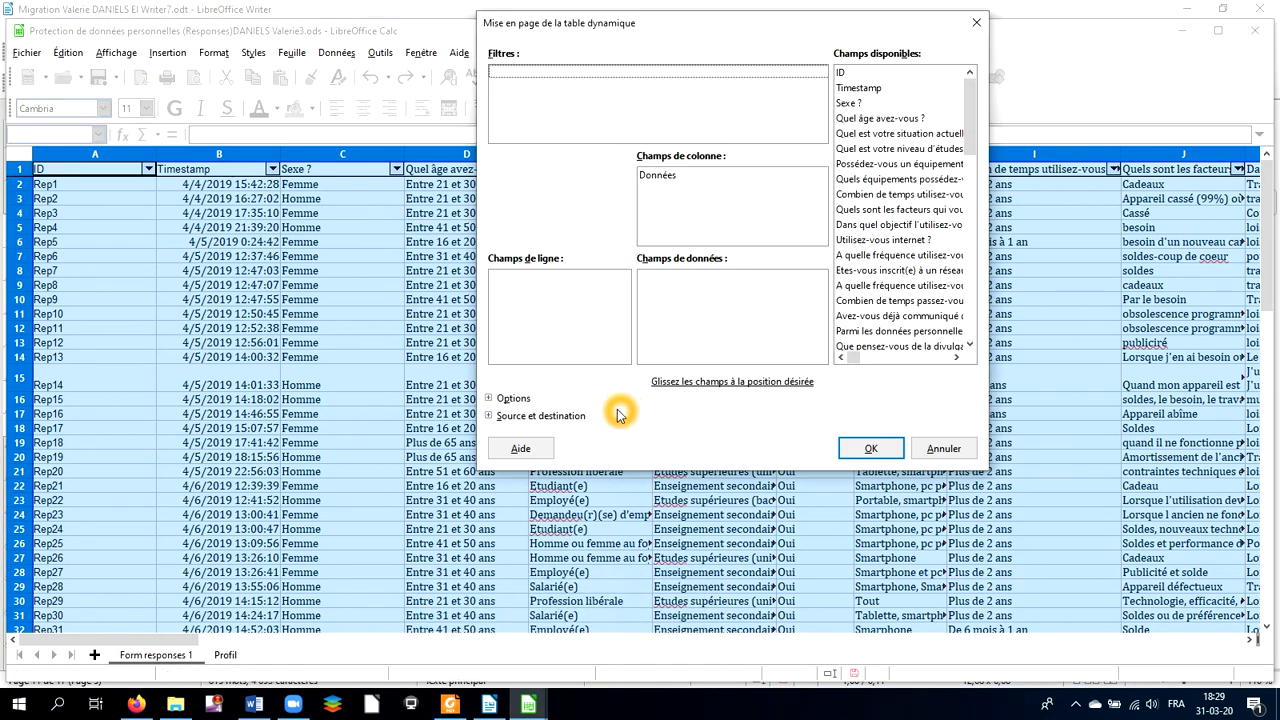
Step: Add ID as a data field using the Nombre function, and place Quel âge avez-vous ? in the row fields
left_click(684, 88)
left_click_drag(845, 77, 758, 307)
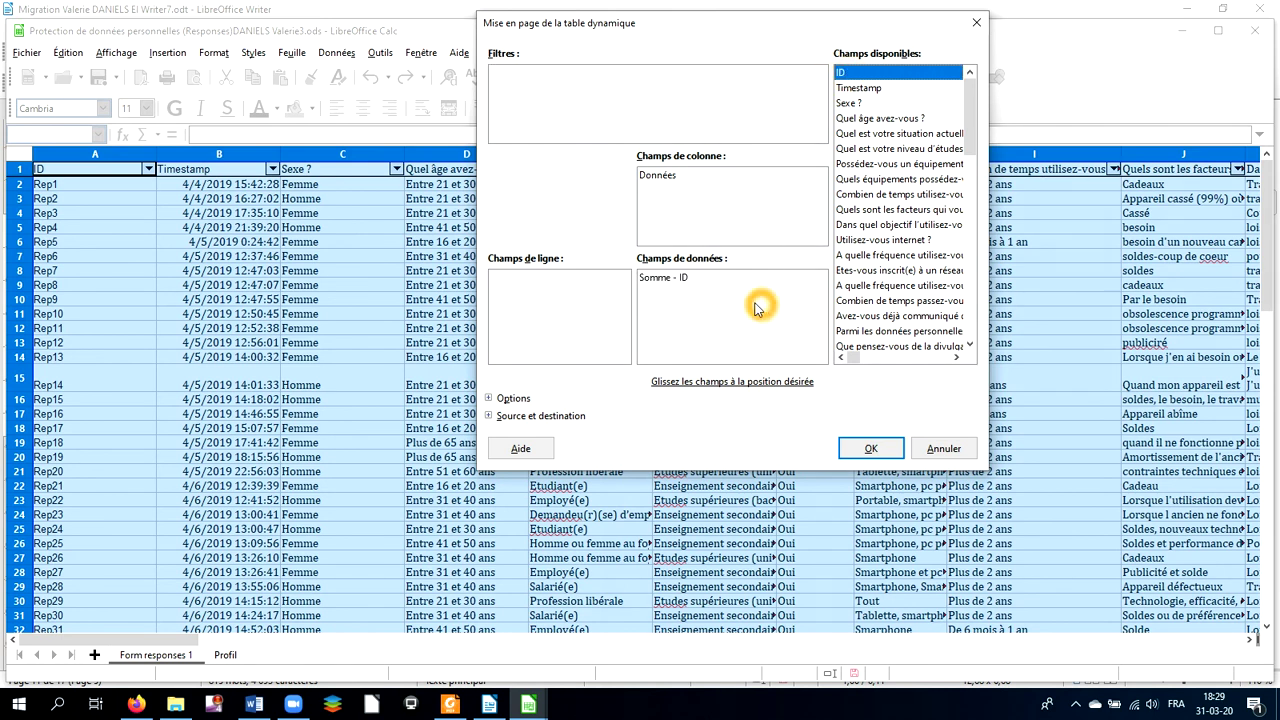
left_click(656, 280)
double_click(656, 280)
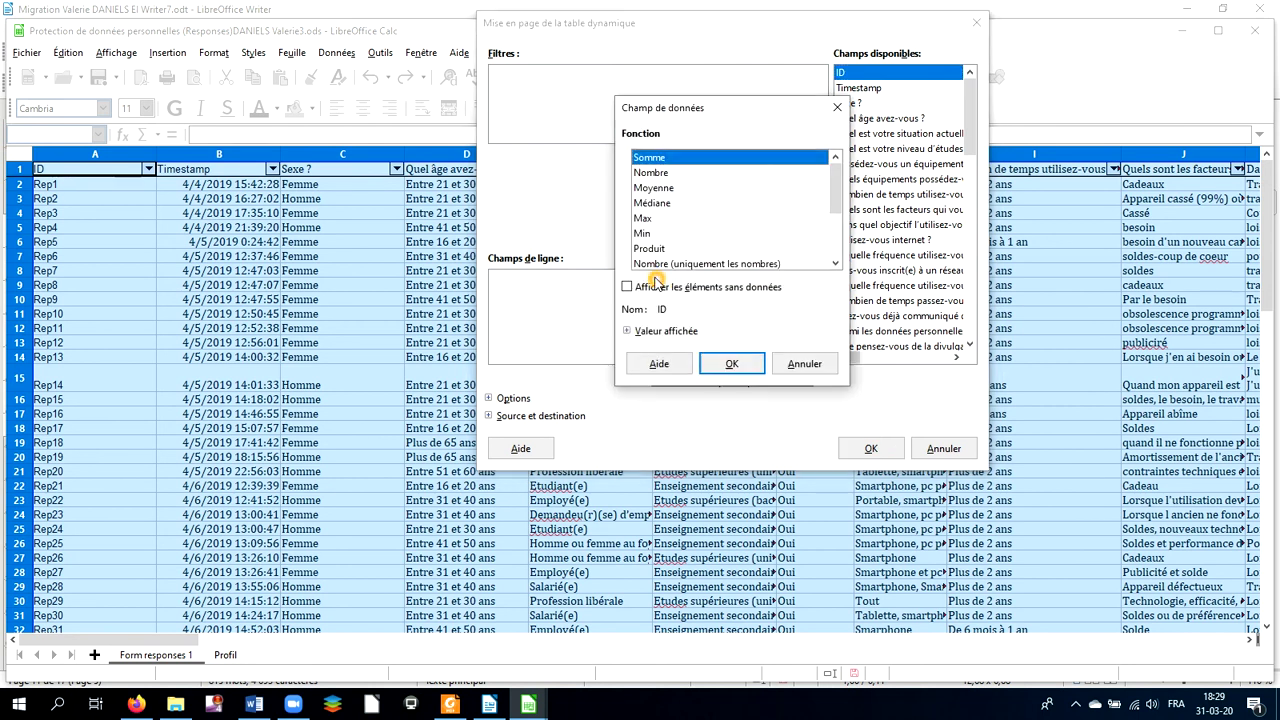
left_click(652, 172)
left_click(735, 363)
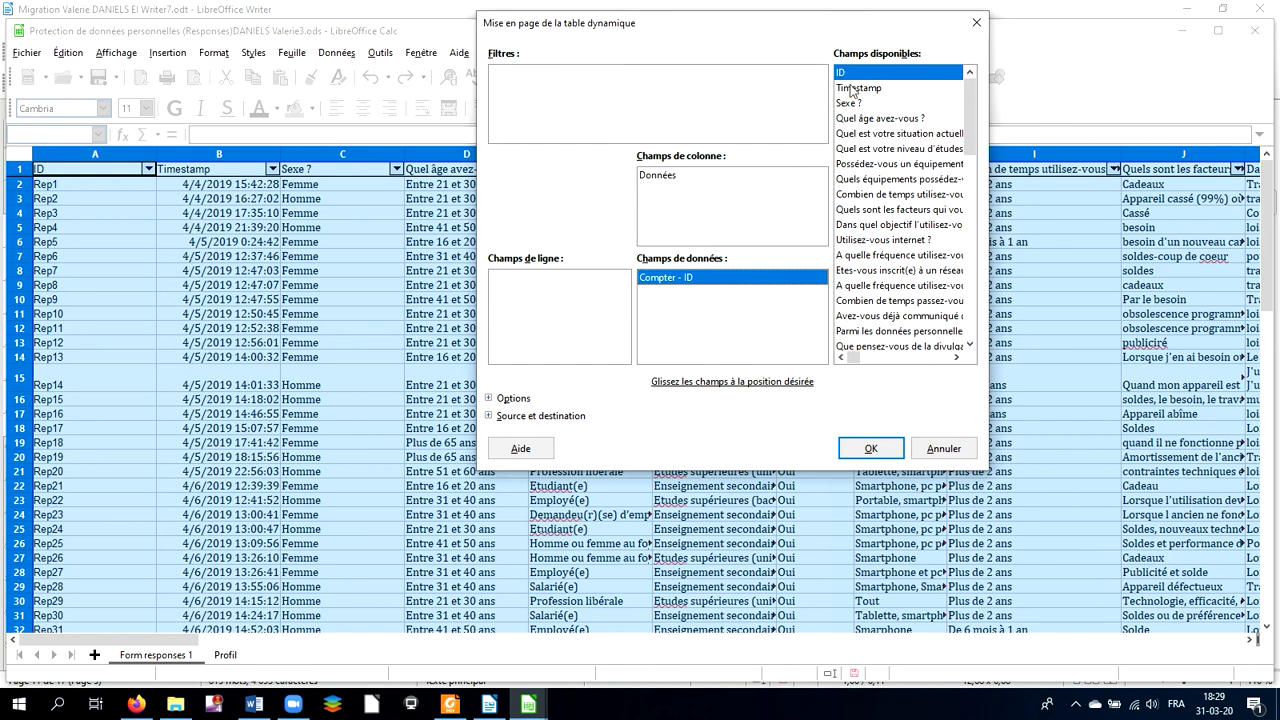
left_click_drag(848, 124, 598, 302)
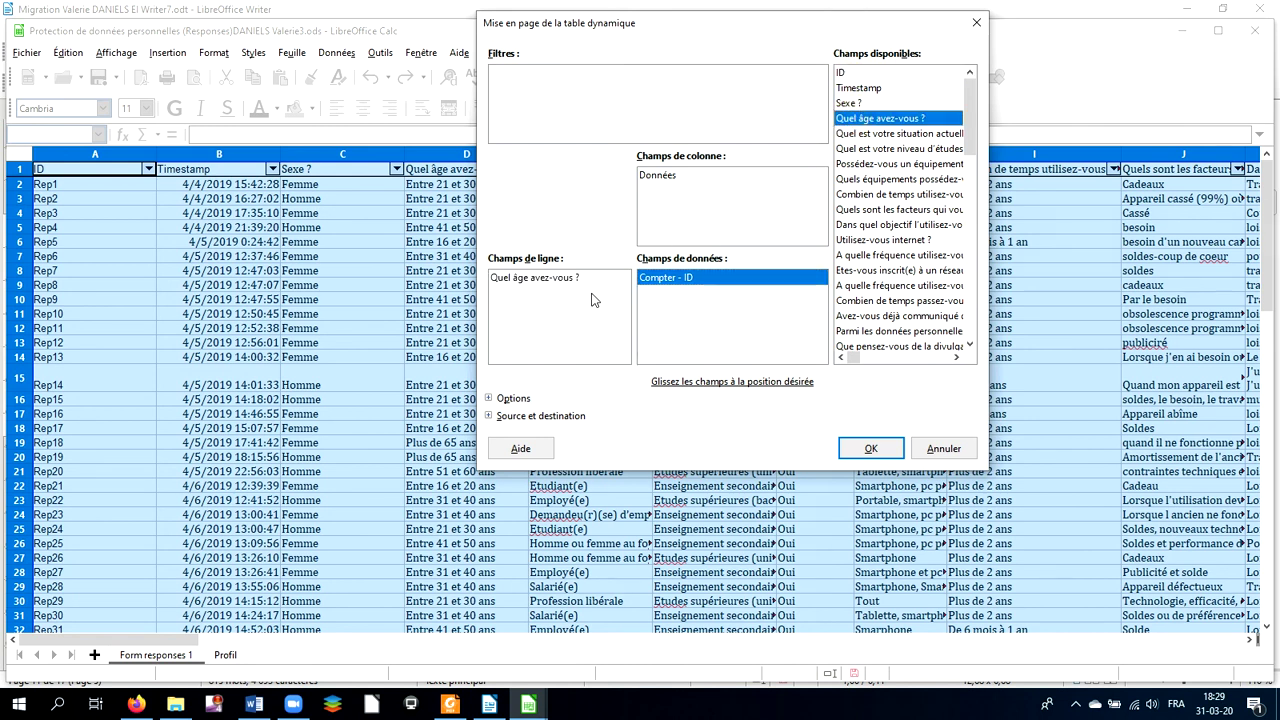
Step: Set the ID data field's displayed value type to % du total
left_click(714, 314)
left_click(675, 277)
double_click(675, 278)
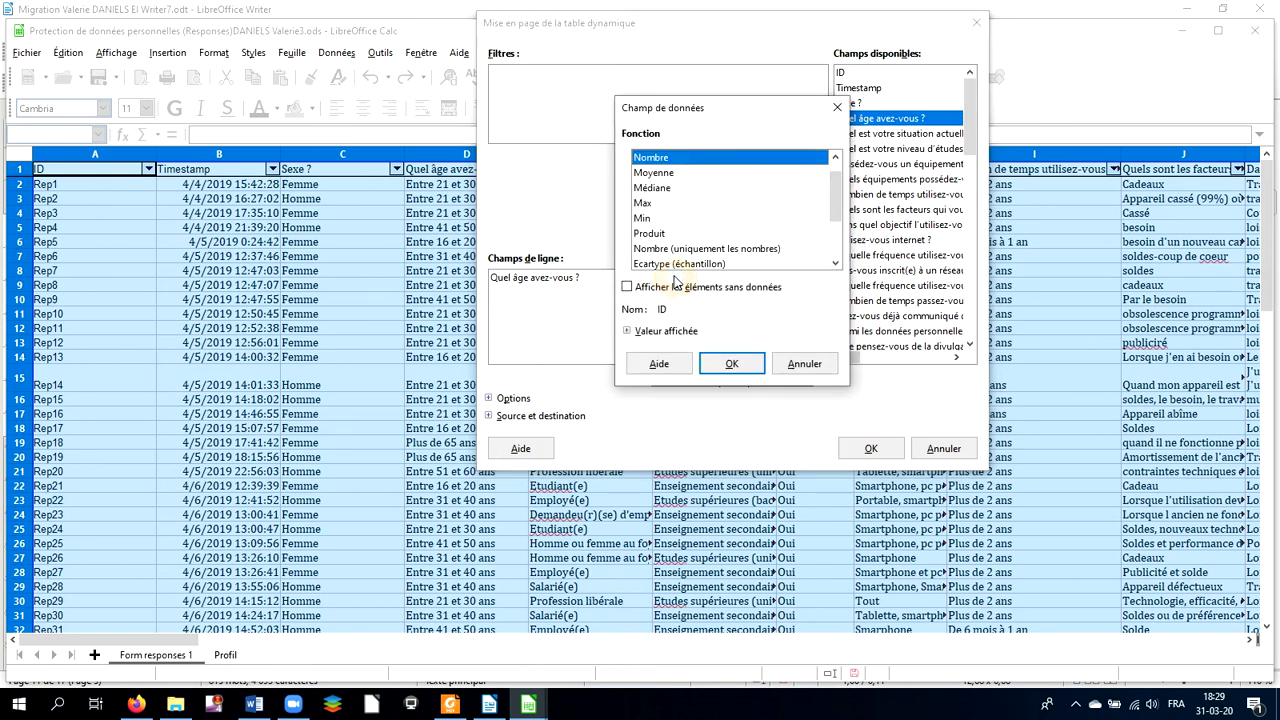
left_click(630, 331)
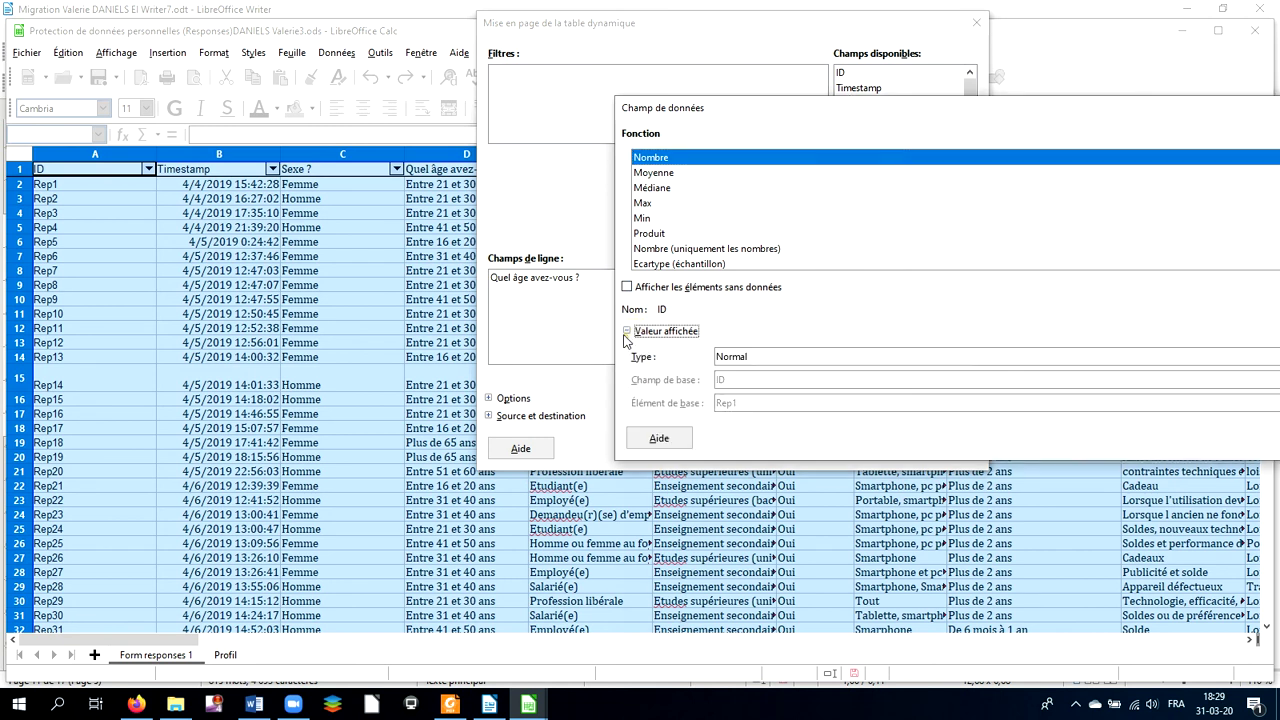
left_click(749, 356)
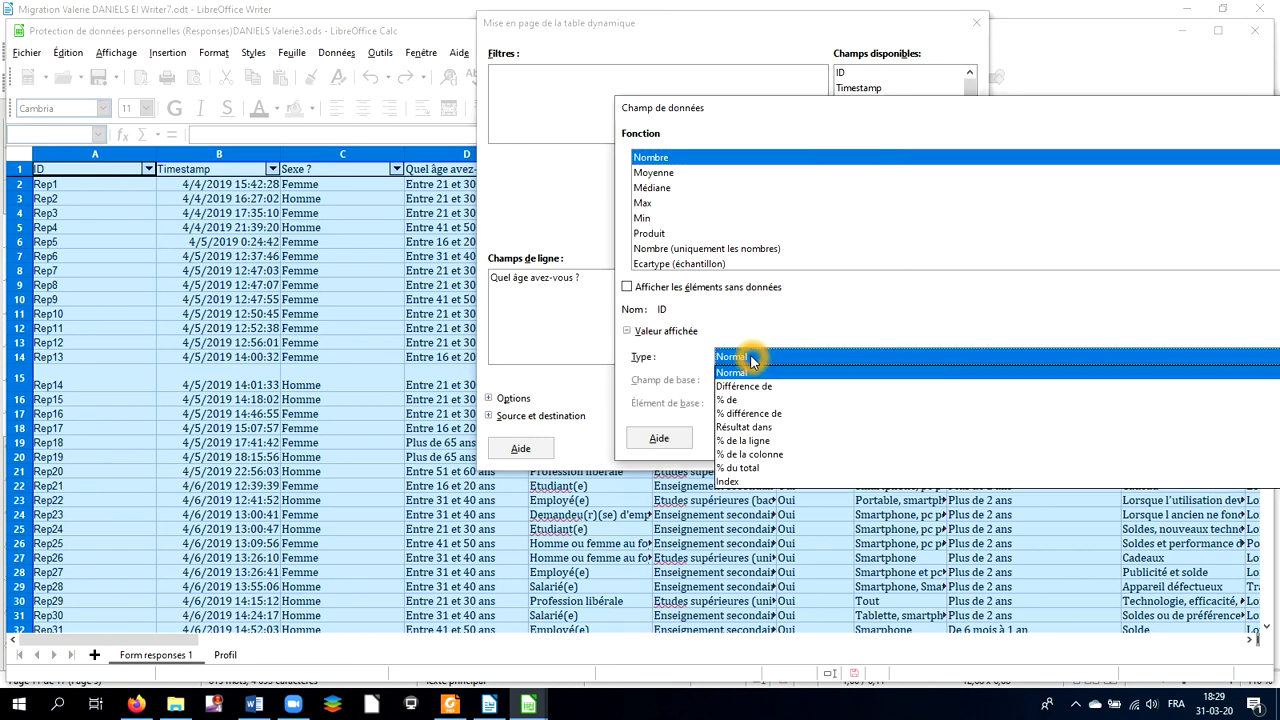
left_click(750, 468)
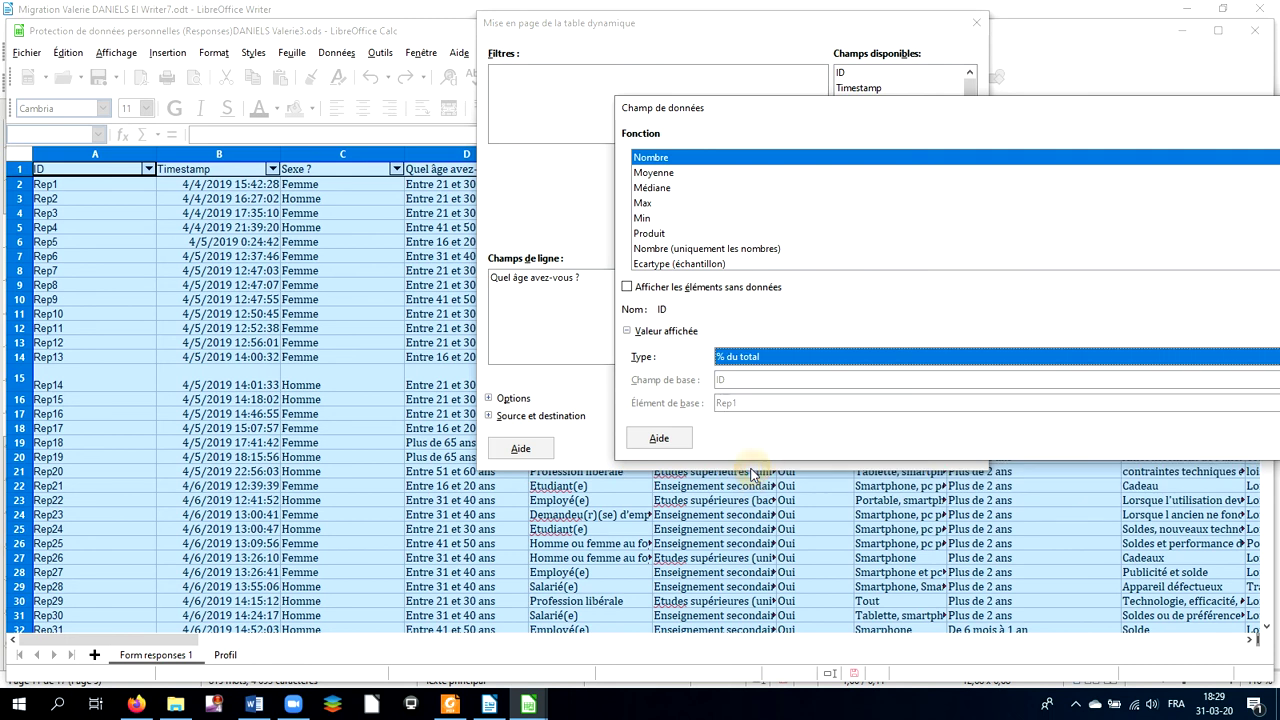
left_click(748, 471)
key("Return")
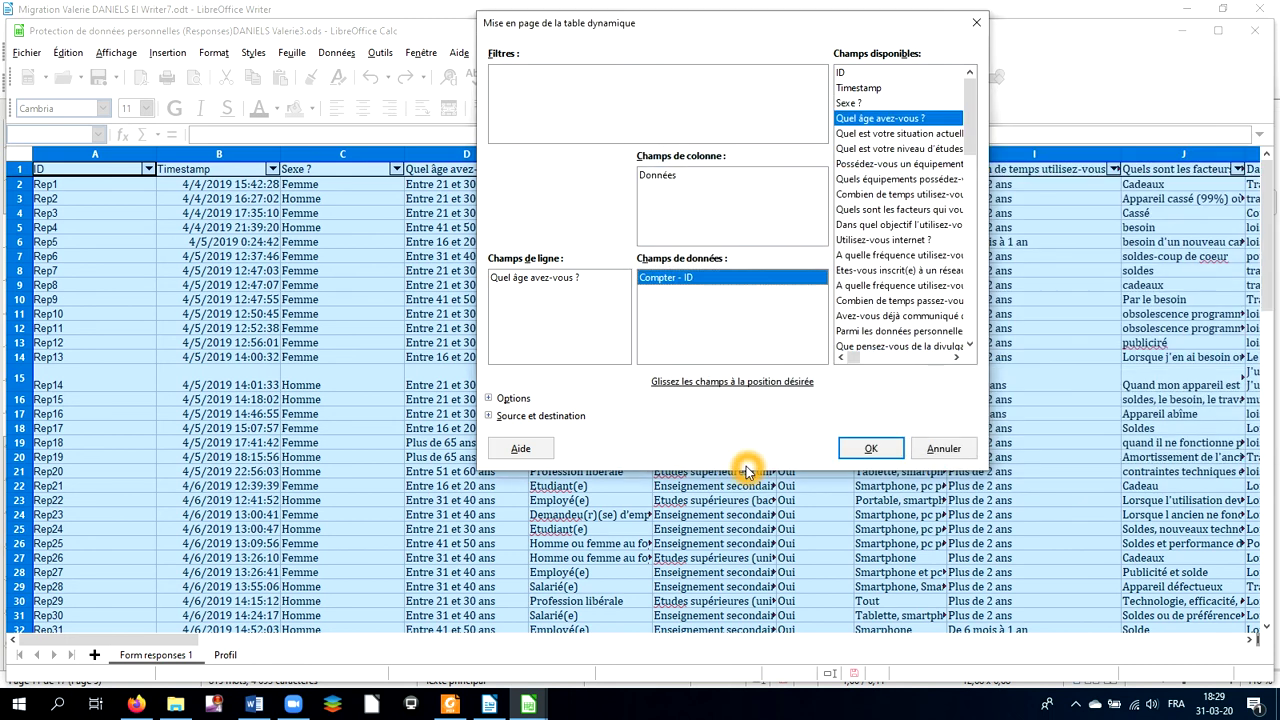
Step: Set the pivot table's destination to cell A24 of the Profil sheet instead of a new sheet
left_click(862, 450)
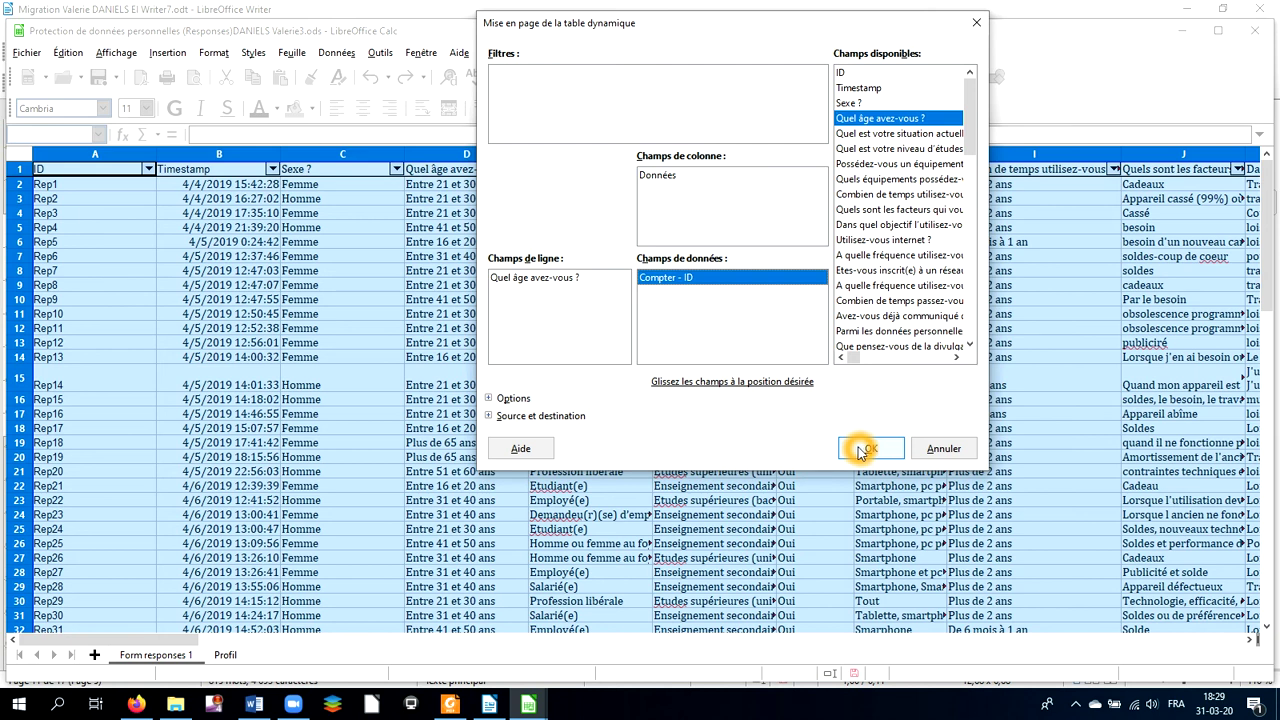
left_click(489, 416)
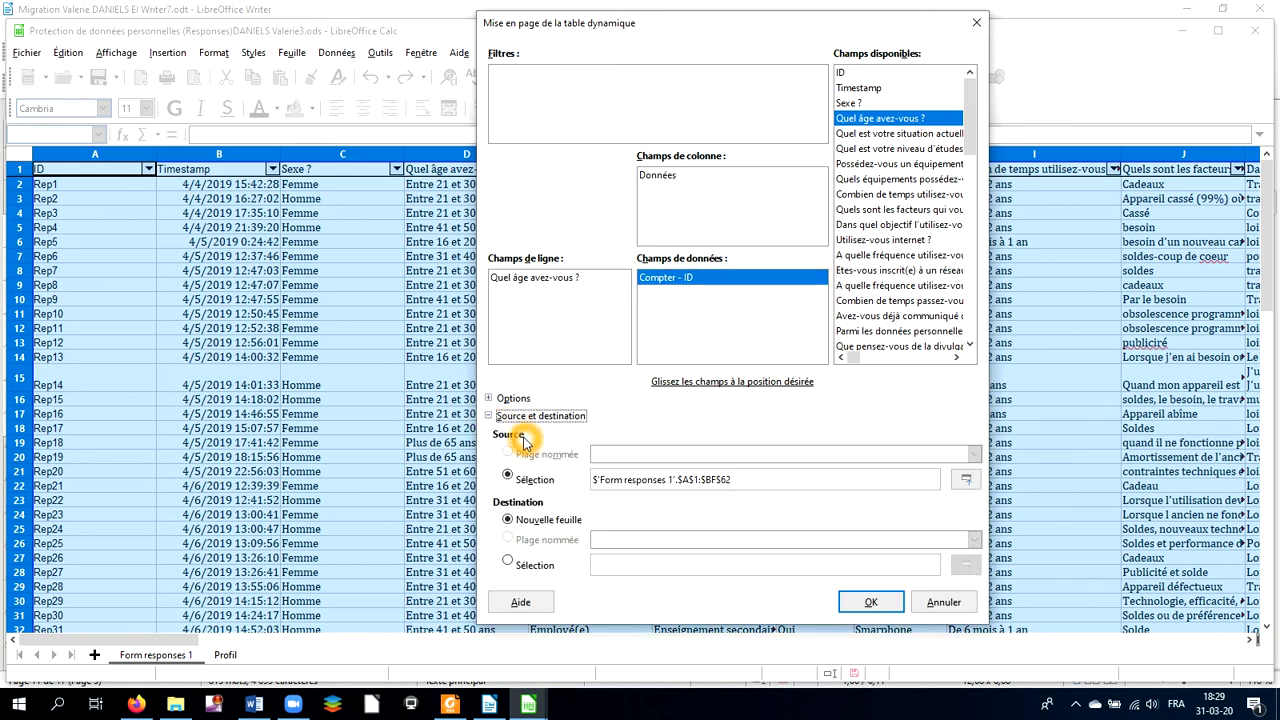
left_click(508, 562)
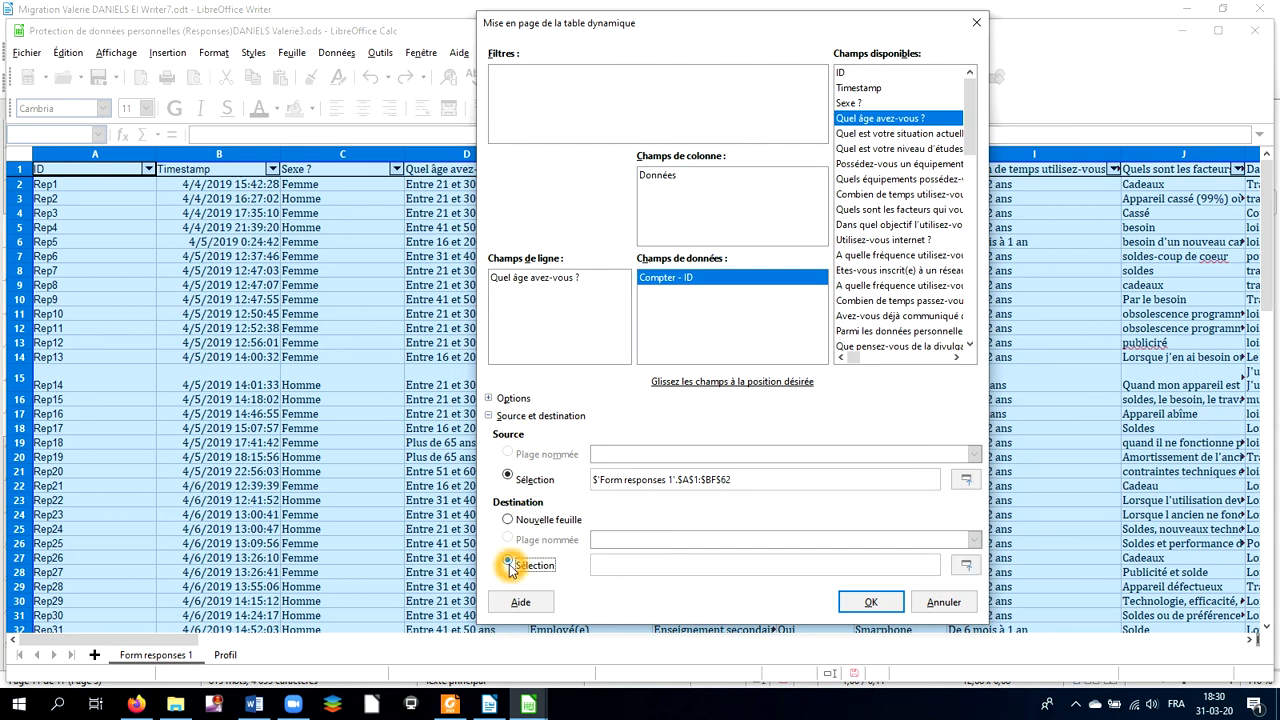
left_click(527, 525)
left_click(521, 566)
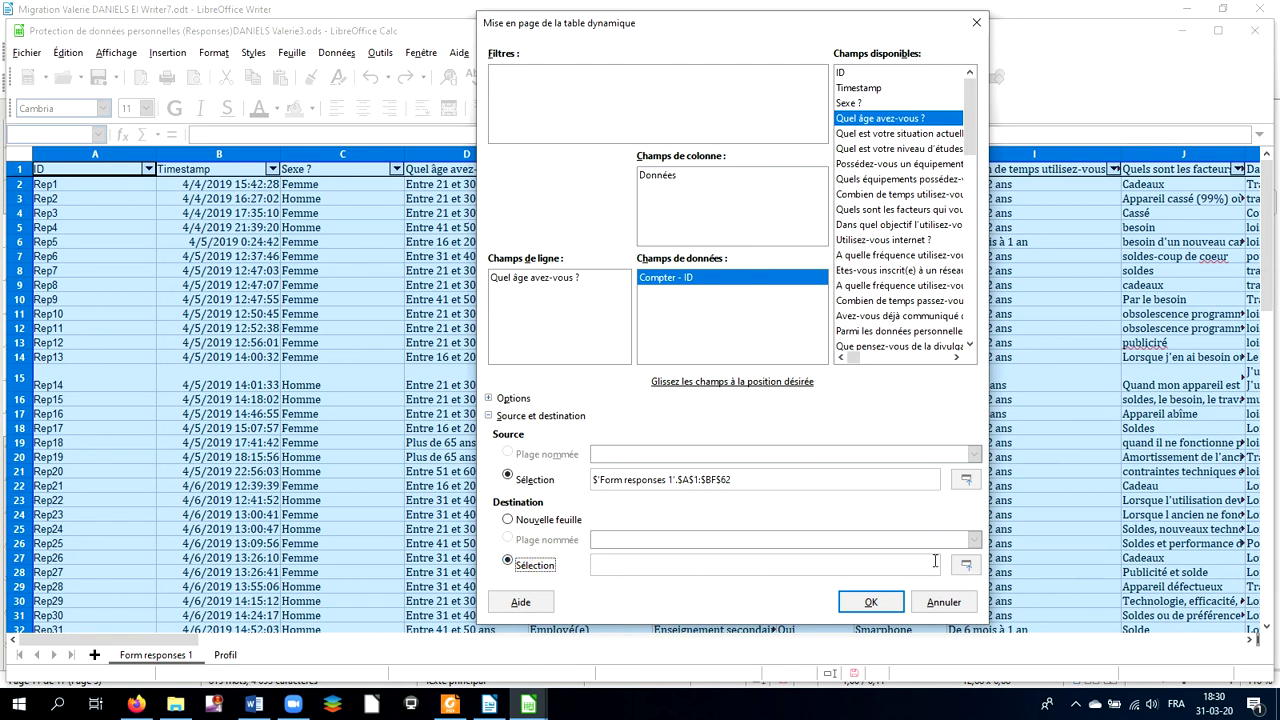
left_click(966, 566)
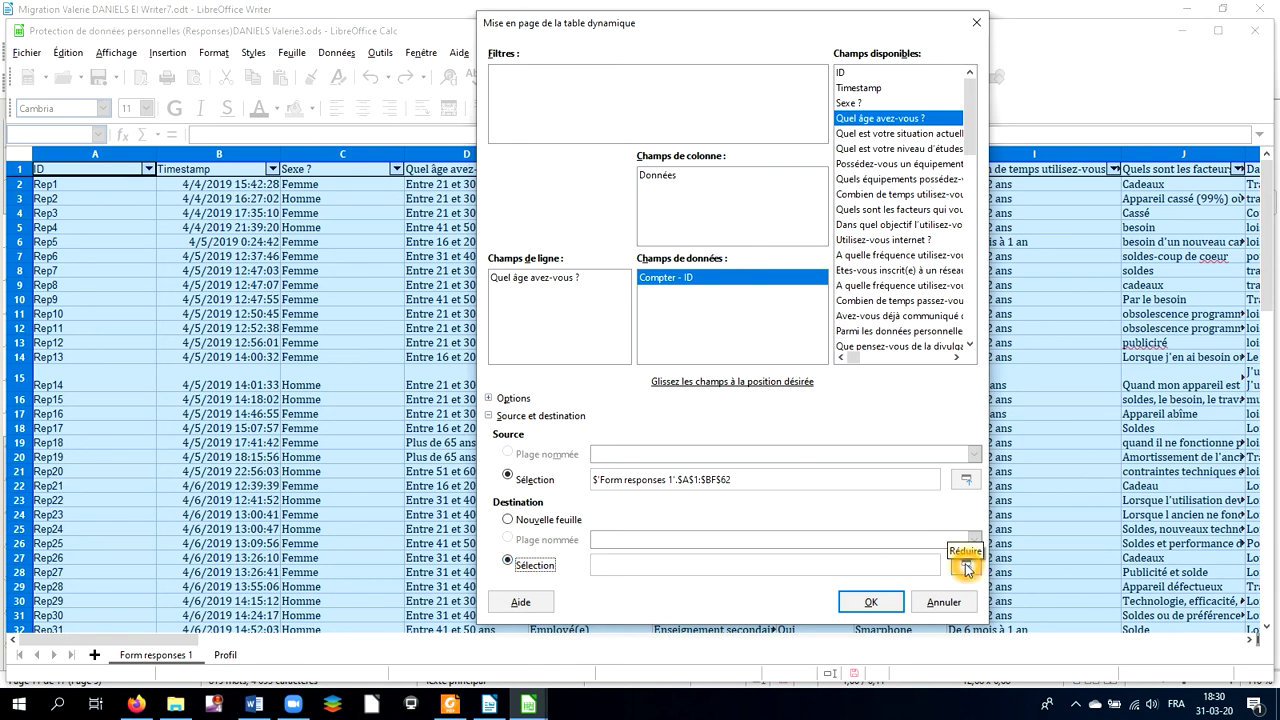
left_click(966, 566)
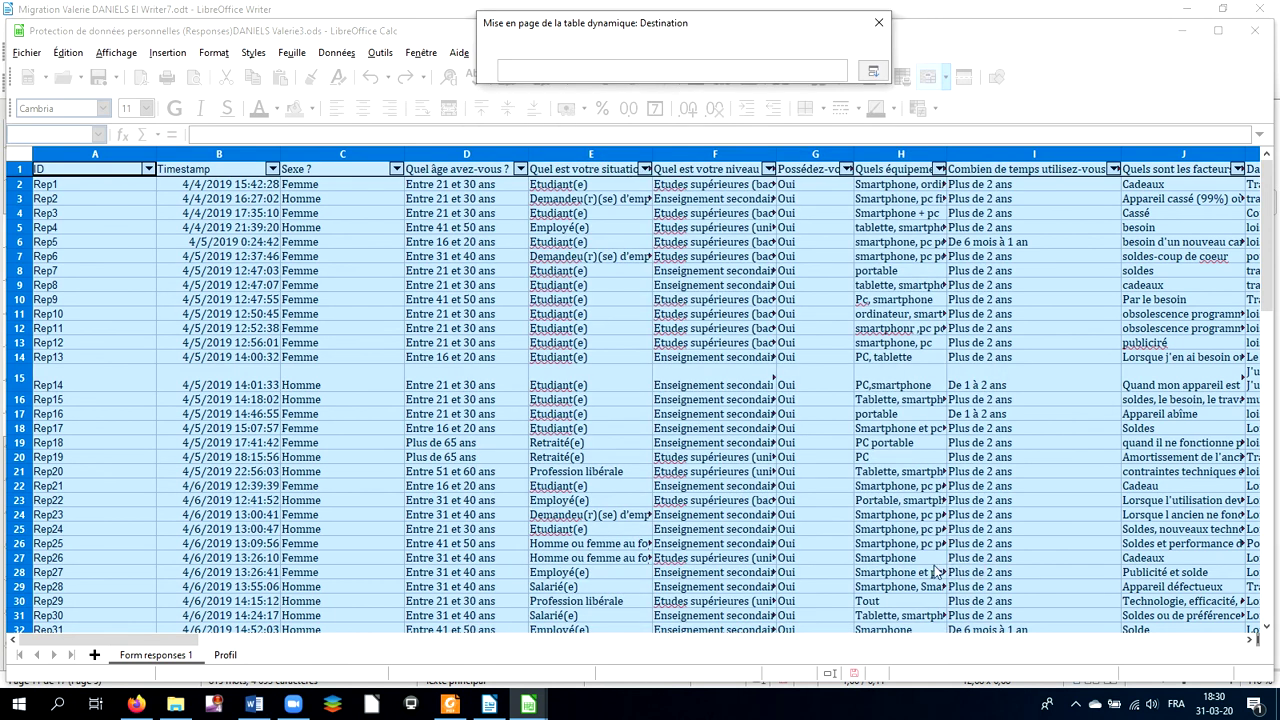
left_click(227, 654)
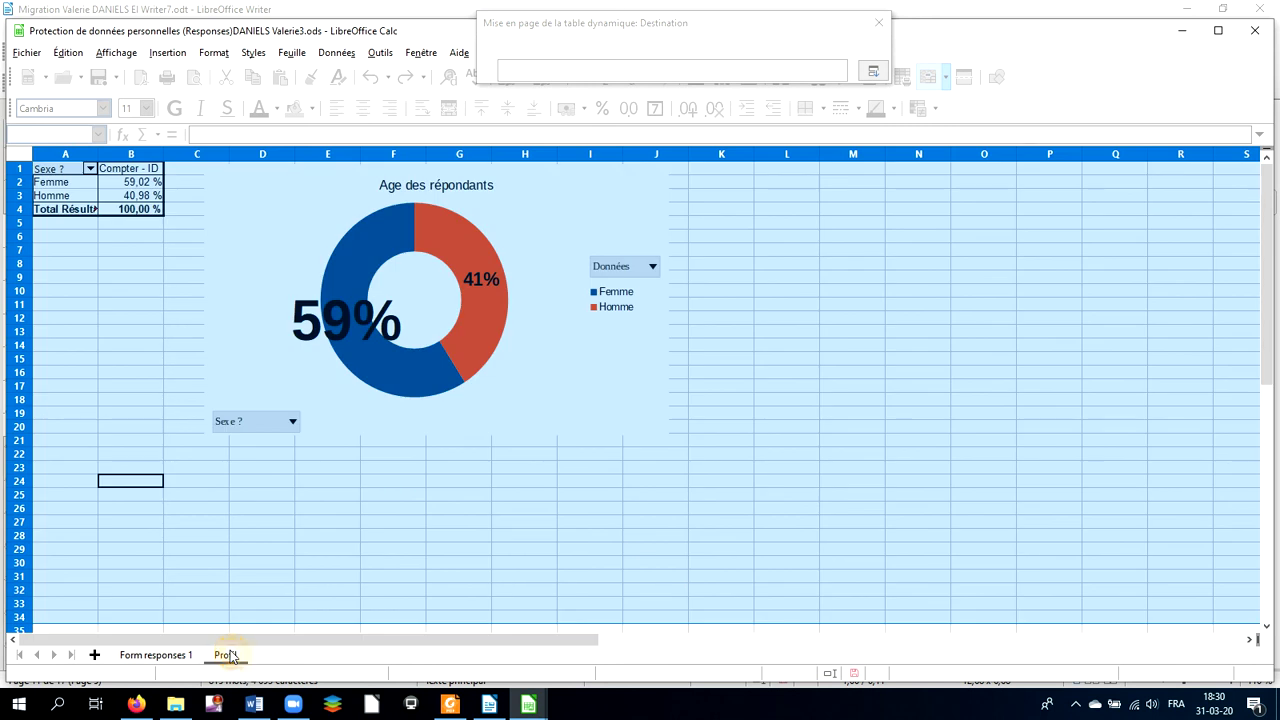
left_click(79, 486)
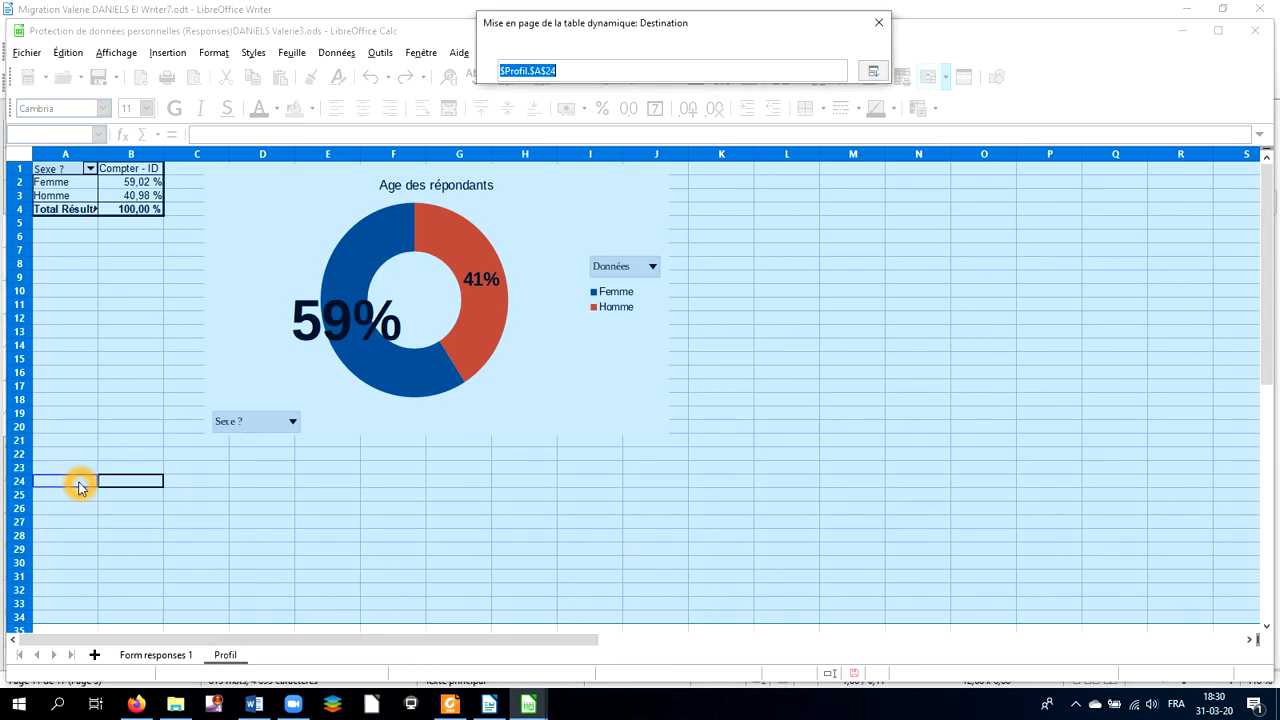
left_click(565, 68)
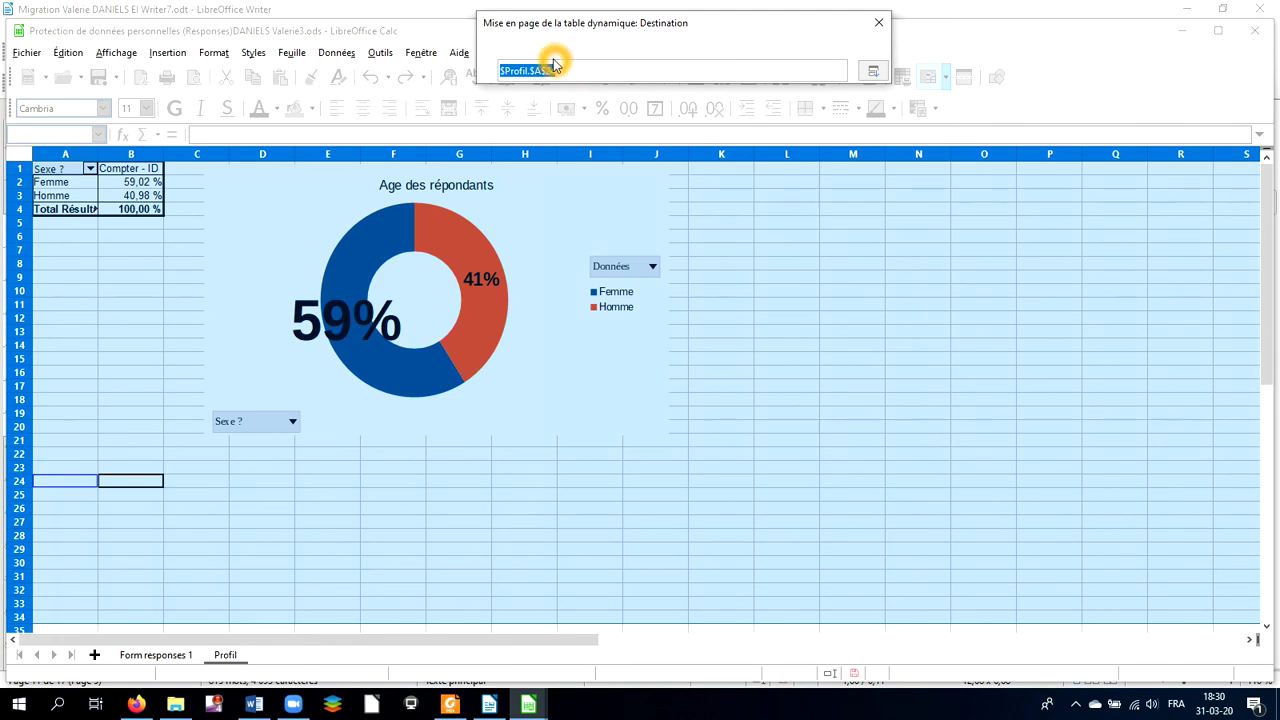
left_click(874, 68)
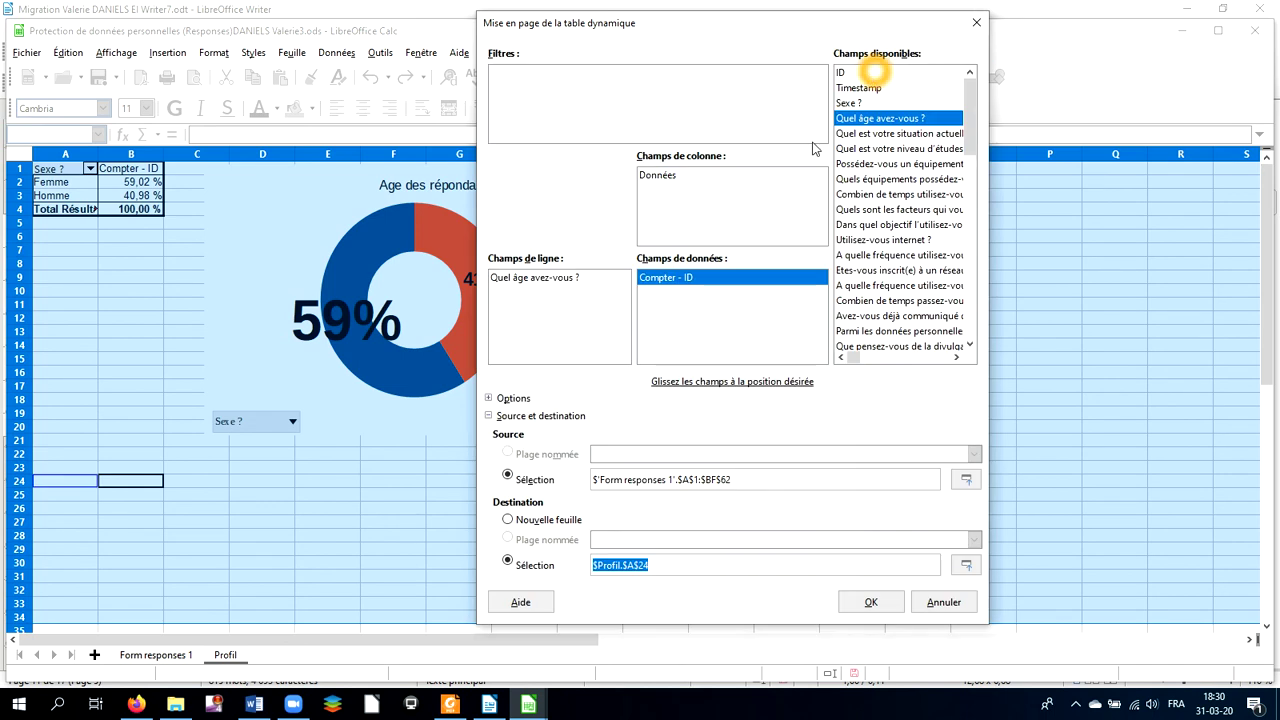
Step: Generate the age pivot table with these settings and select a percentage cell inside it on the Profil sheet
left_click(601, 112)
left_click(570, 281)
left_click(566, 279)
left_click(630, 274)
left_click(665, 279)
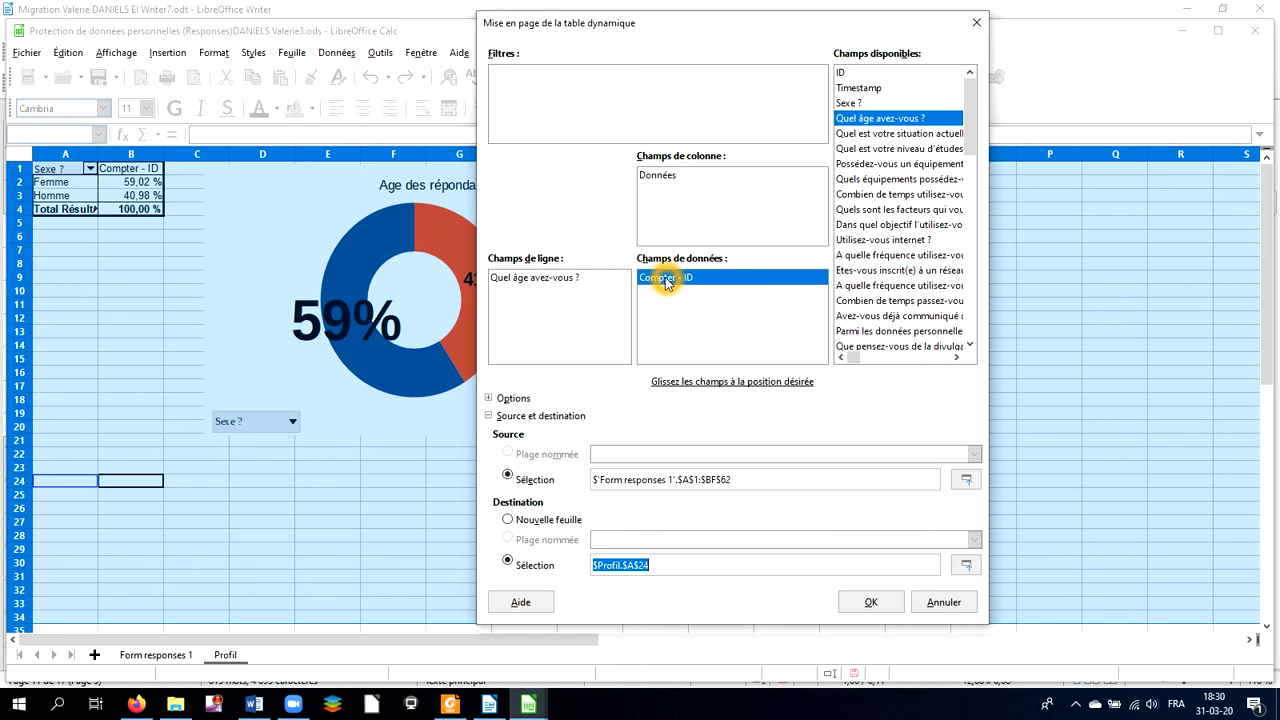
left_click(582, 566)
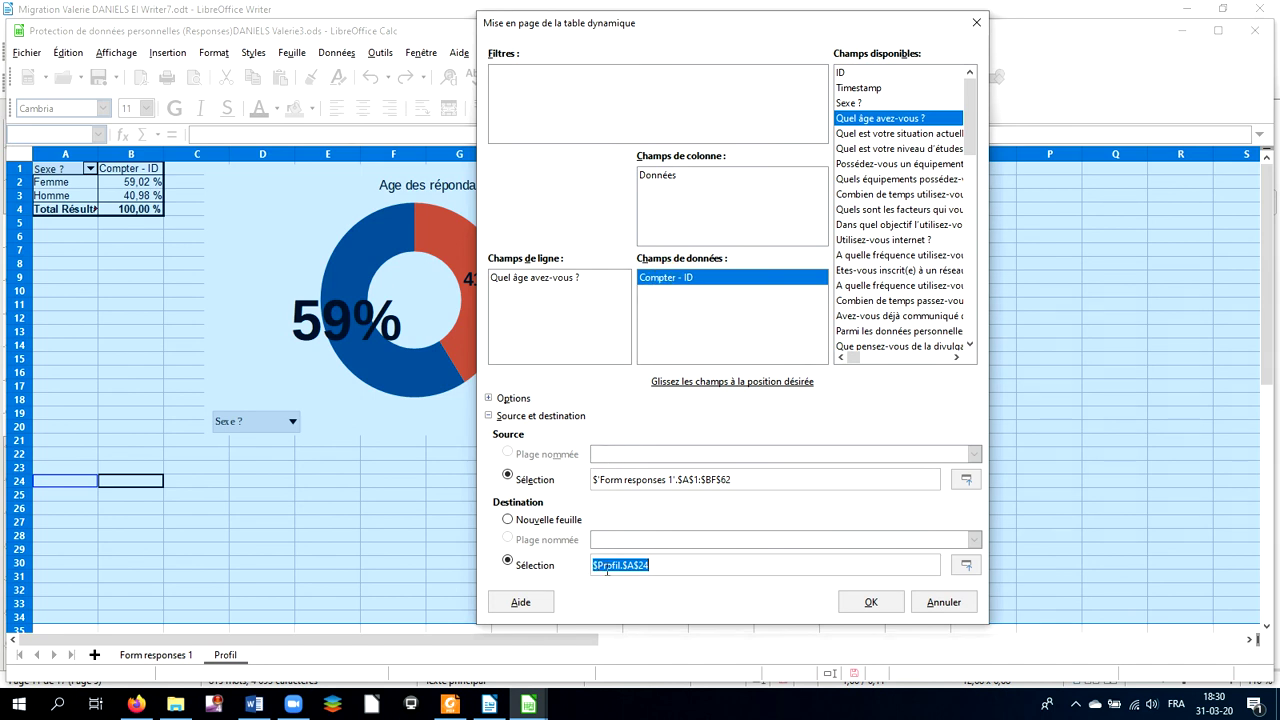
left_click(646, 586)
left_click(670, 588)
left_click(871, 603)
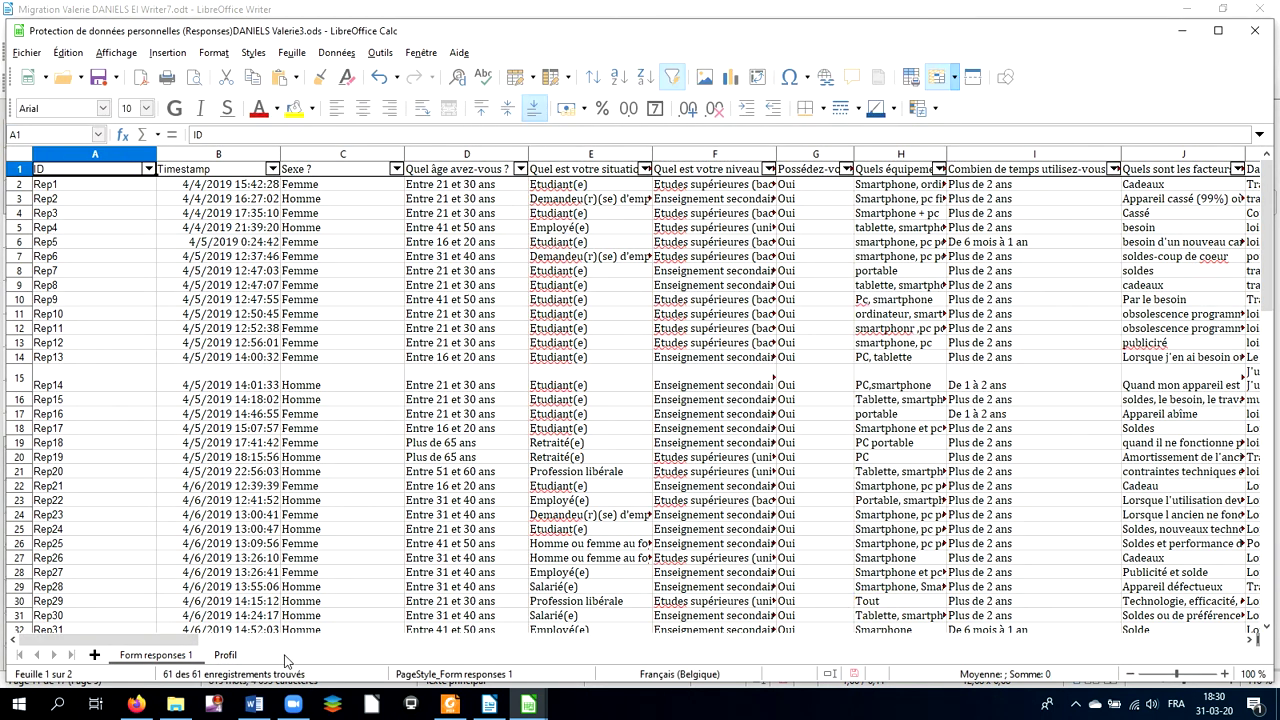
left_click(267, 470)
left_click(226, 654)
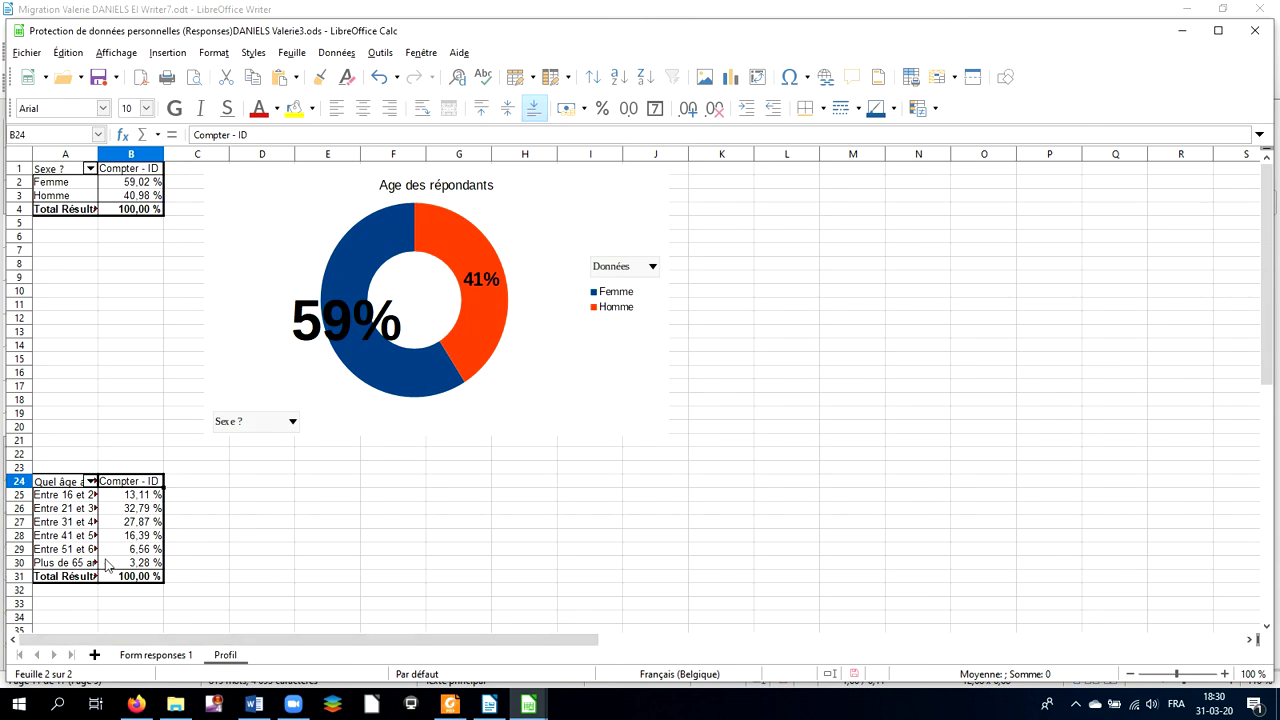
left_click(131, 509)
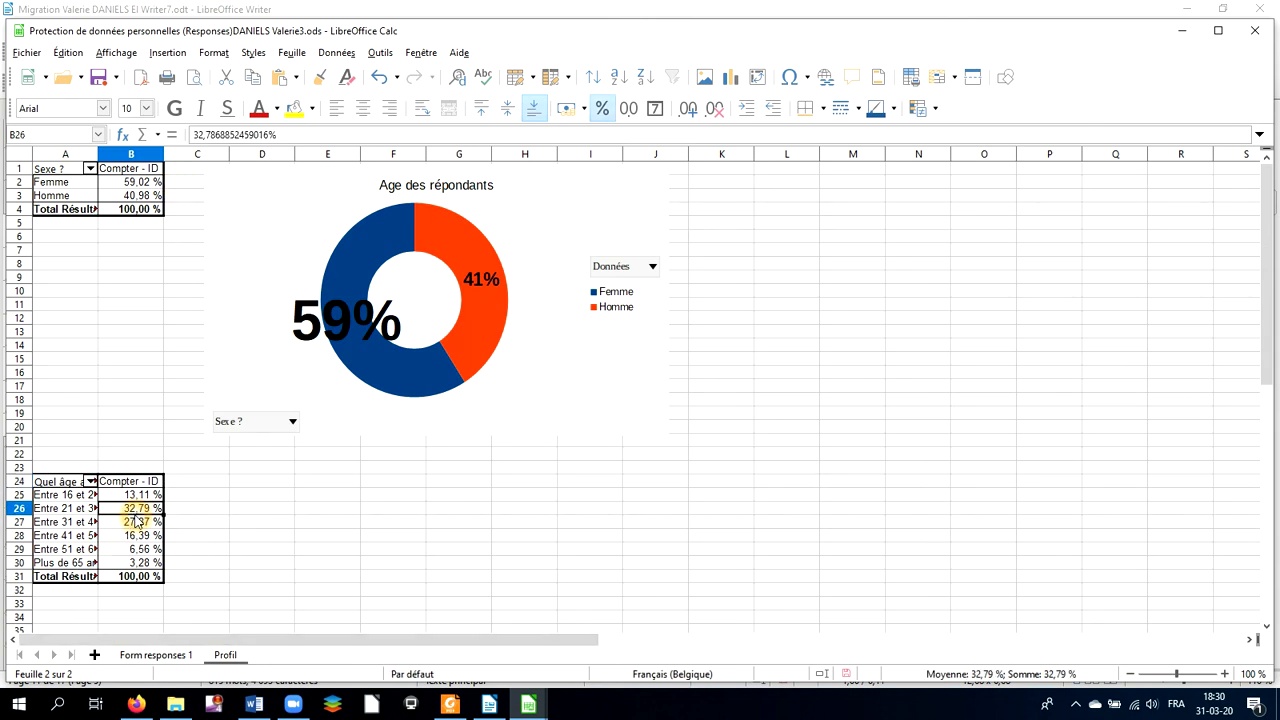
Step: Insert a normal column chart from the age pivot table, titled Age des répondants, keeping the legend à droite
left_click(167, 52)
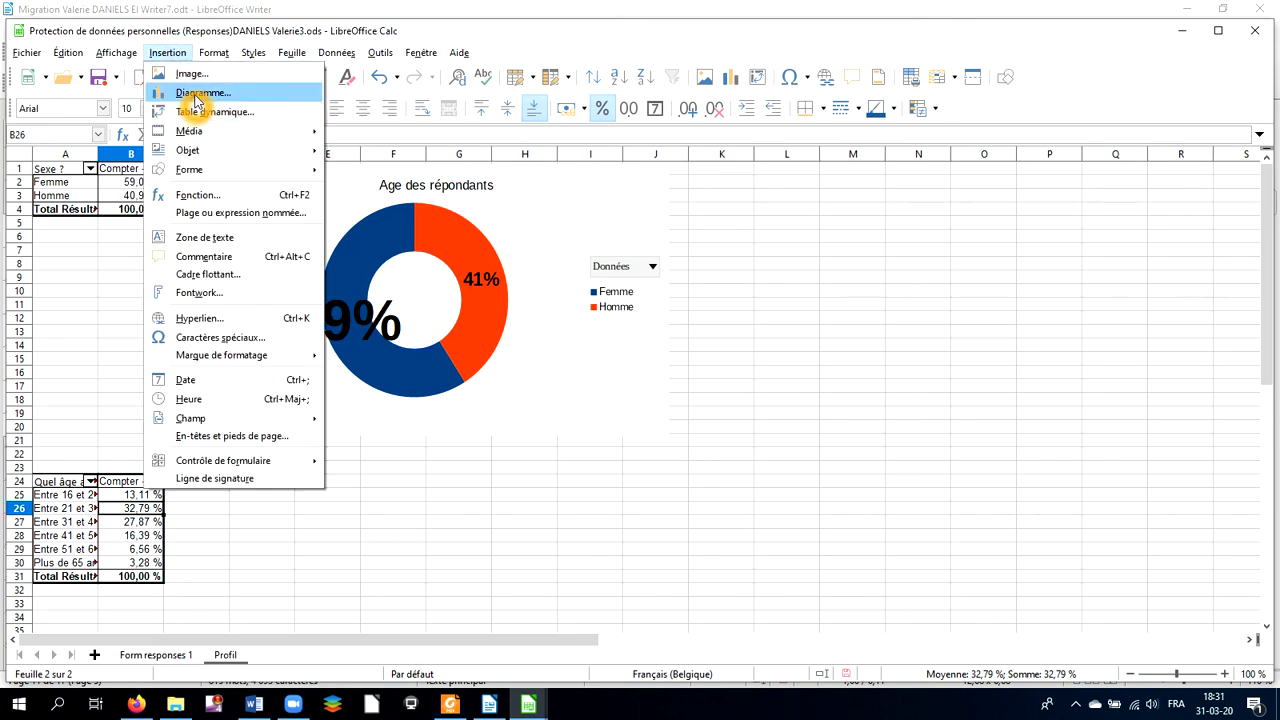
left_click(197, 92)
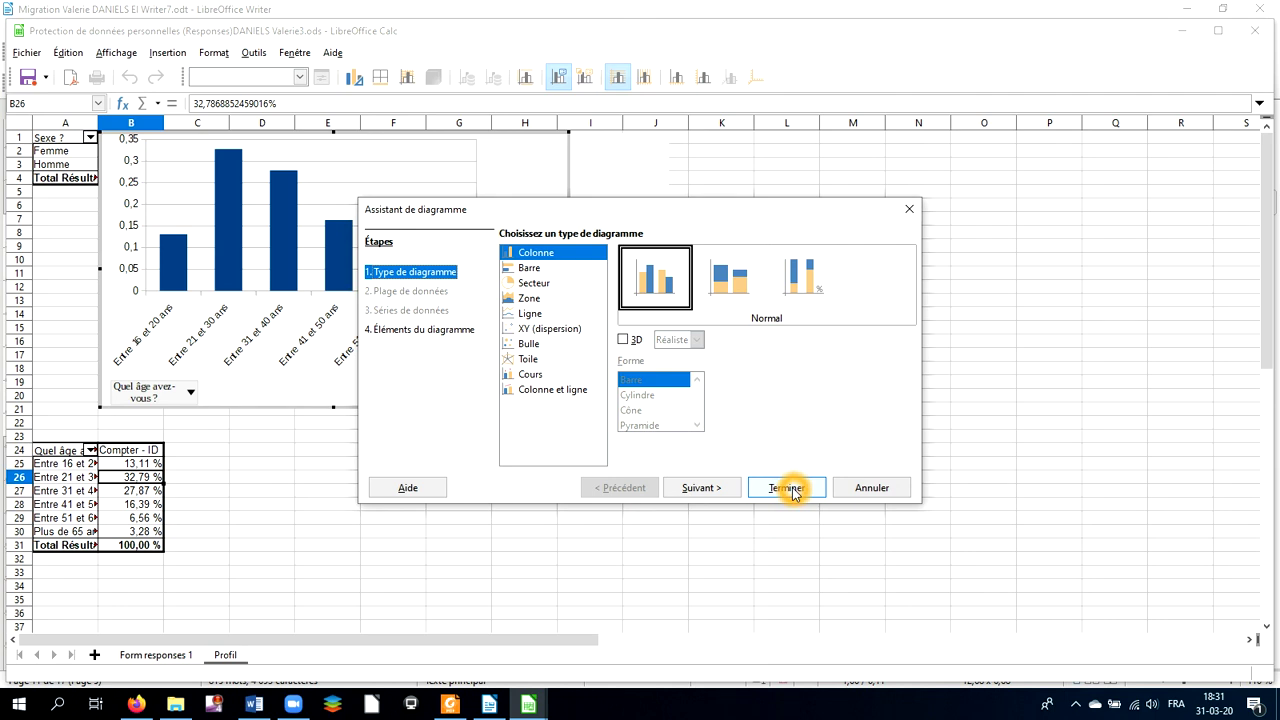
left_click(730, 488)
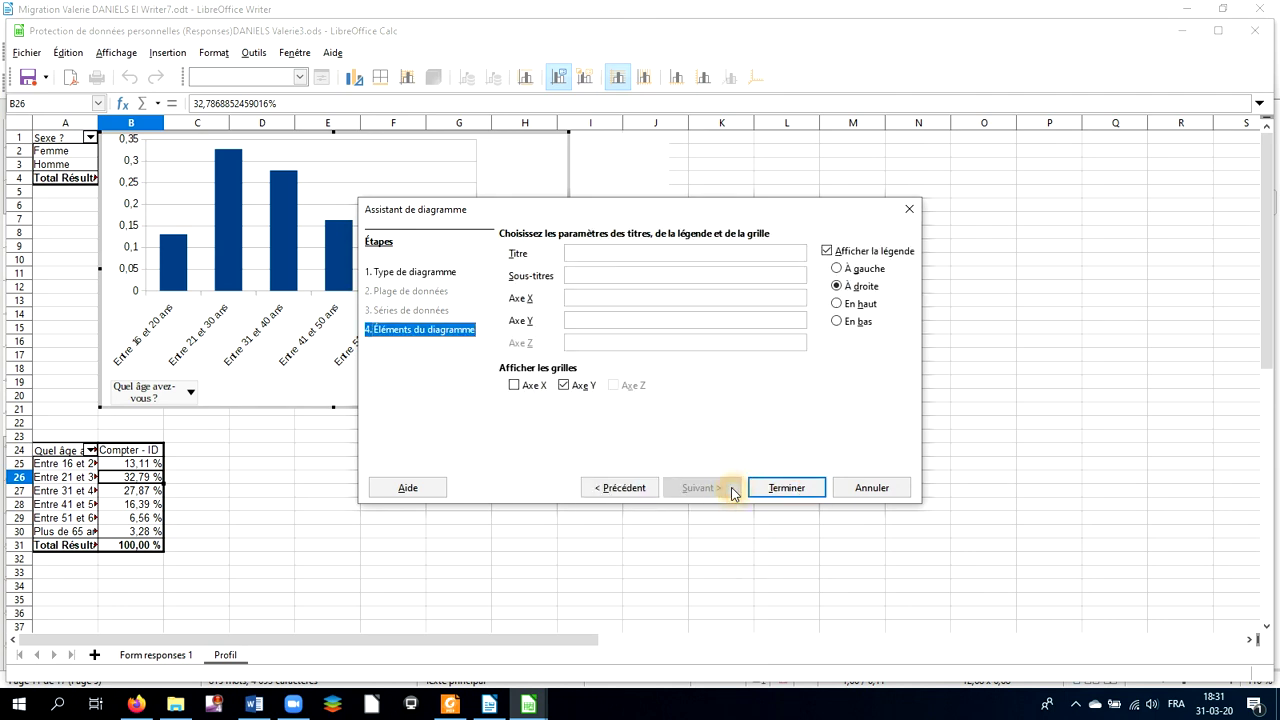
left_click(611, 251)
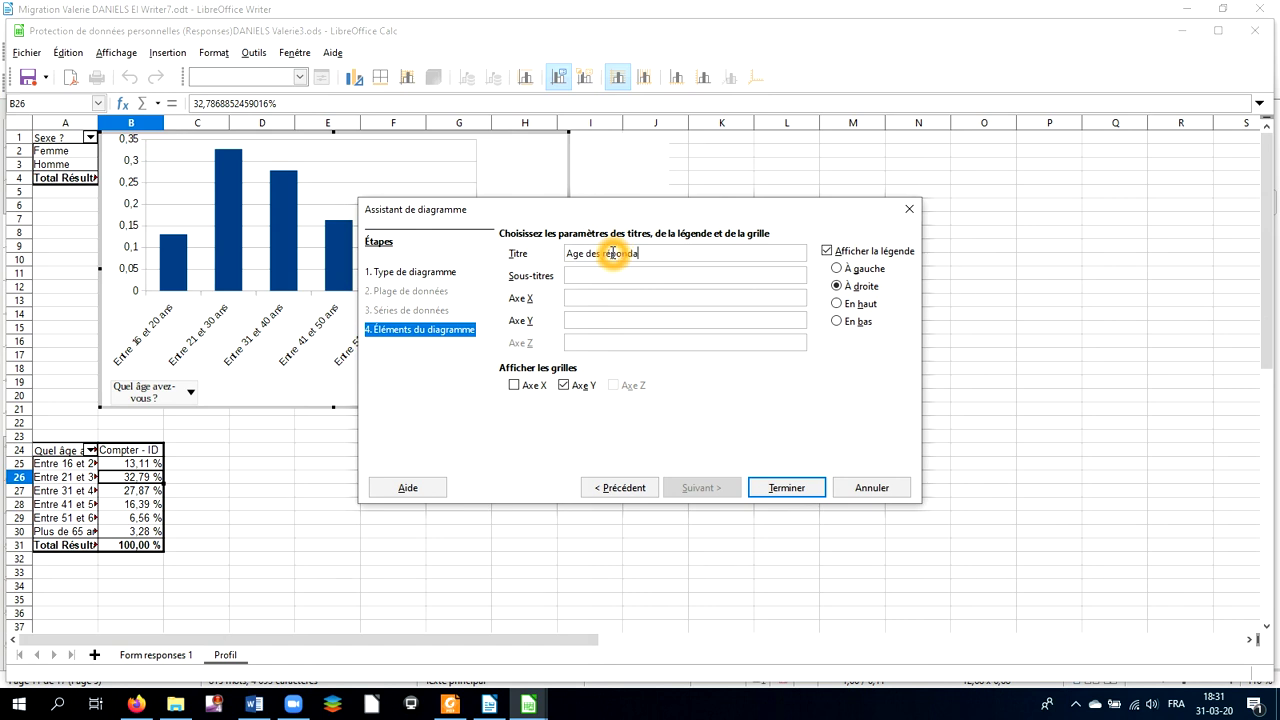
type("nts")
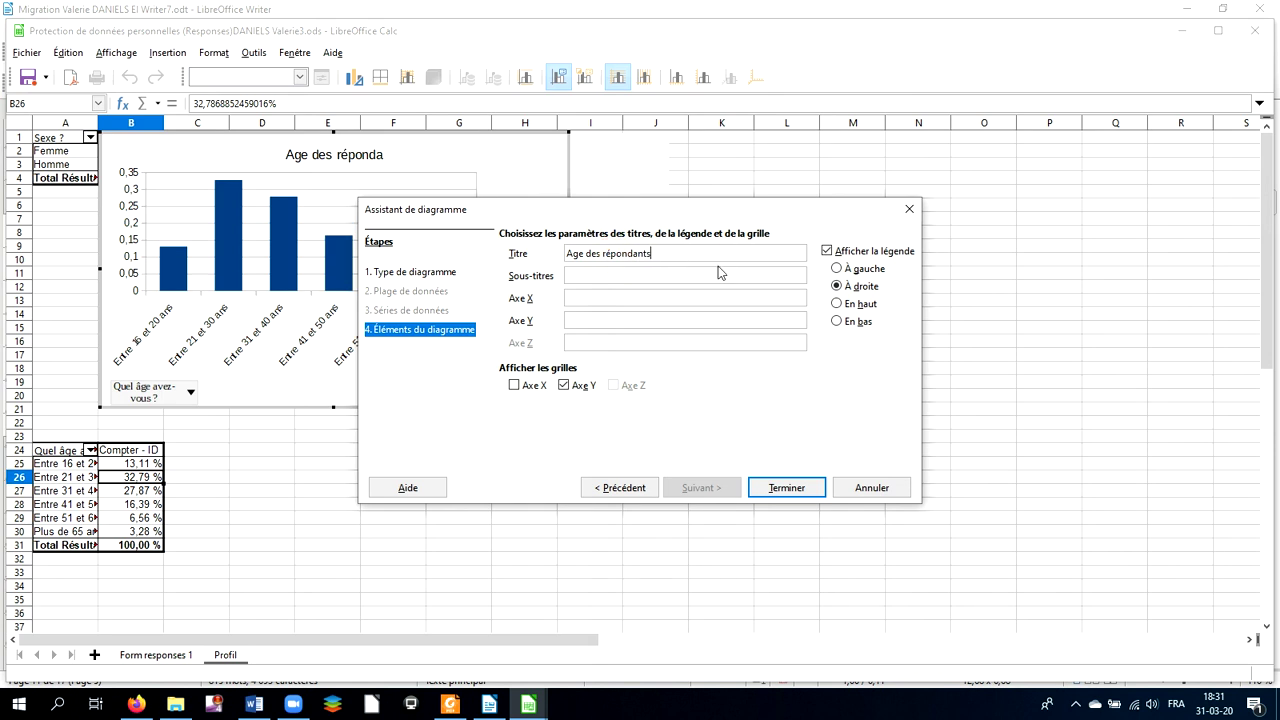
left_click_drag(661, 214, 822, 200)
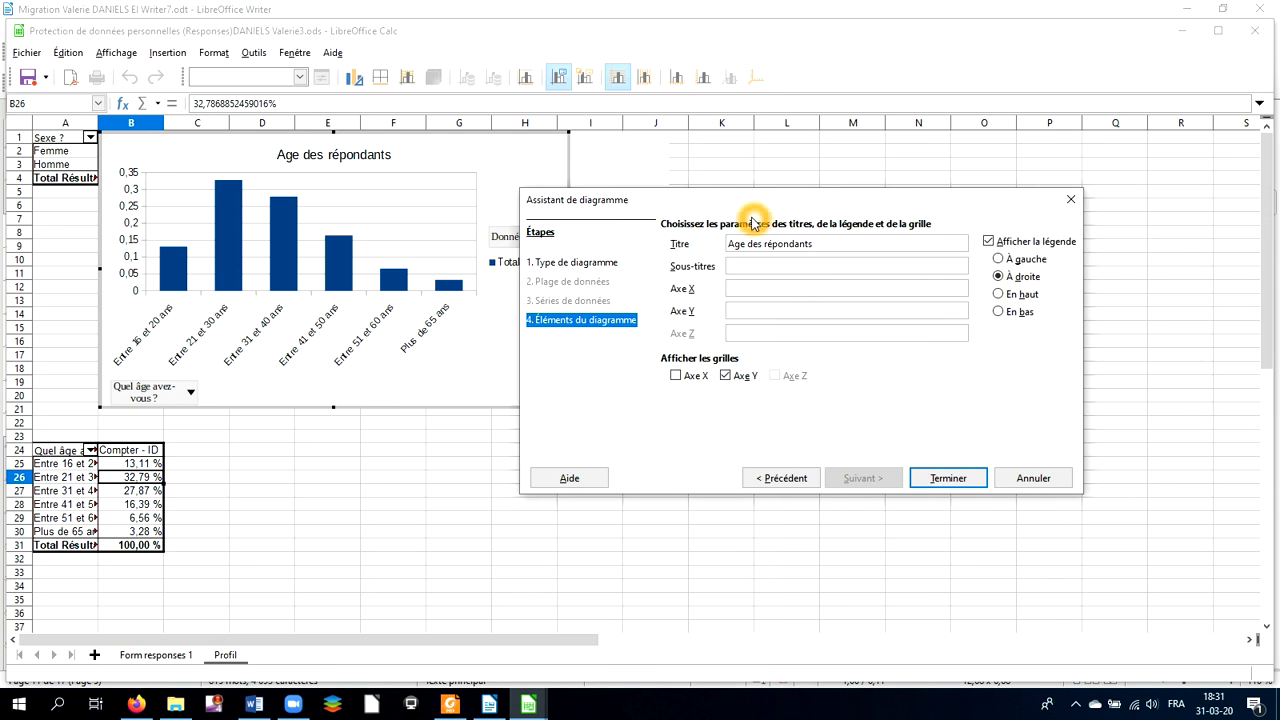
left_click_drag(750, 205, 760, 319)
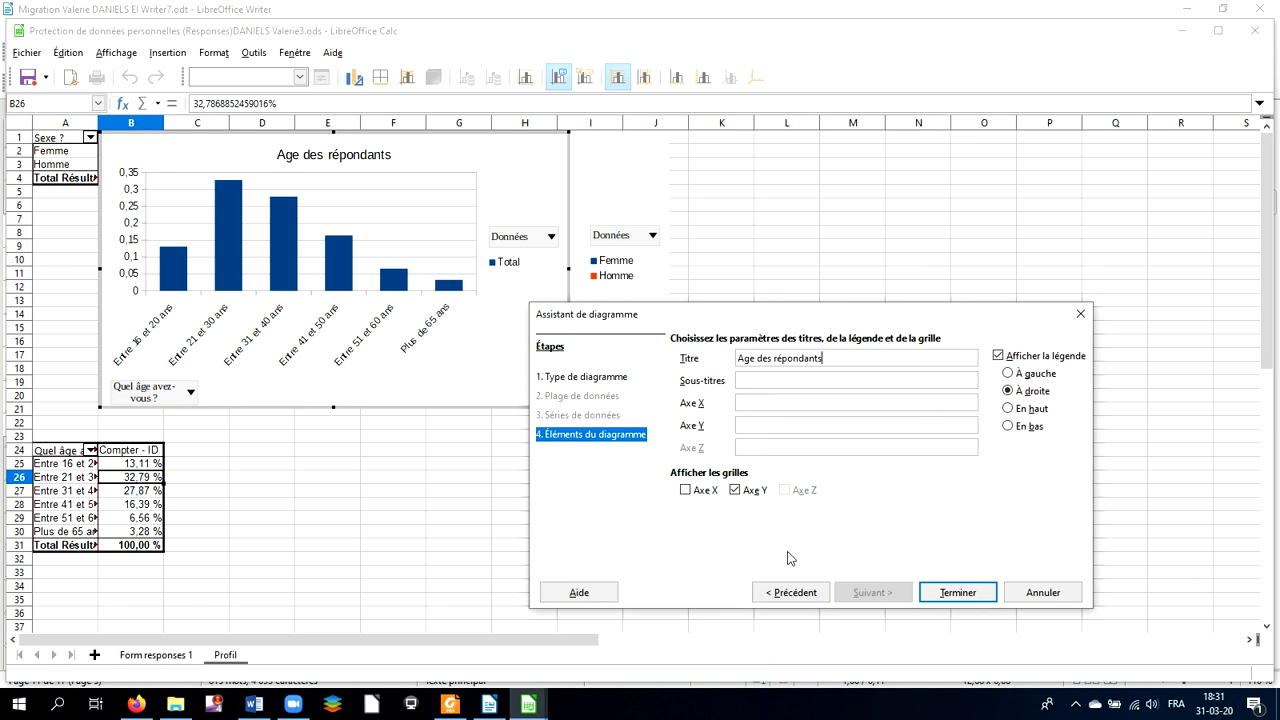
left_click(955, 593)
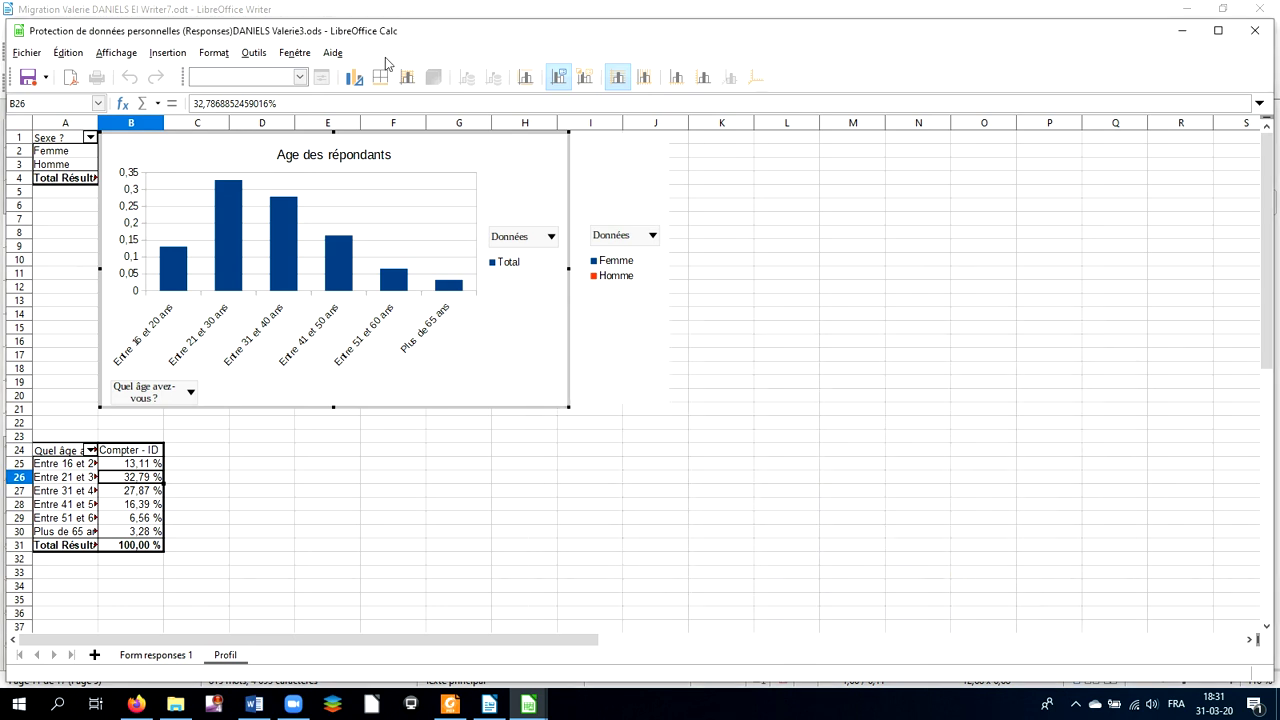
Step: Try to move the age chart's title down into the plot area, undo the move and leave chart editing
left_click_drag(367, 152, 392, 310)
key("ctrl+z")
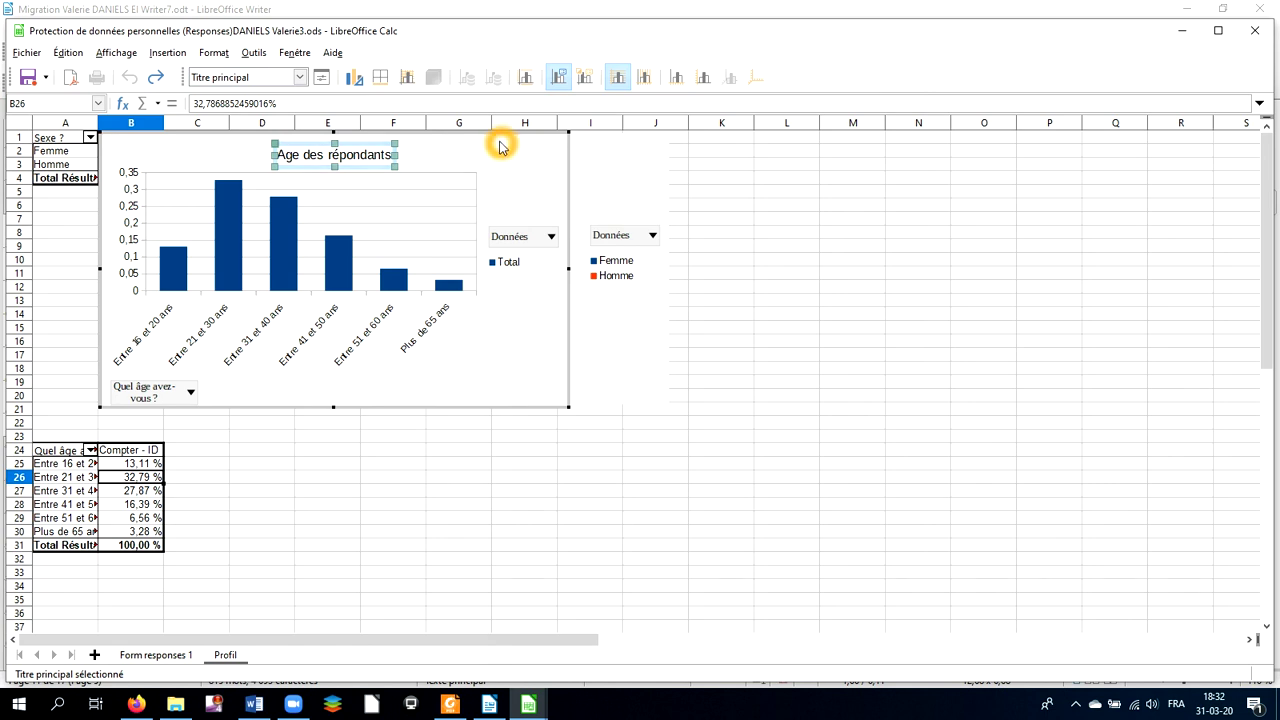
left_click(460, 177)
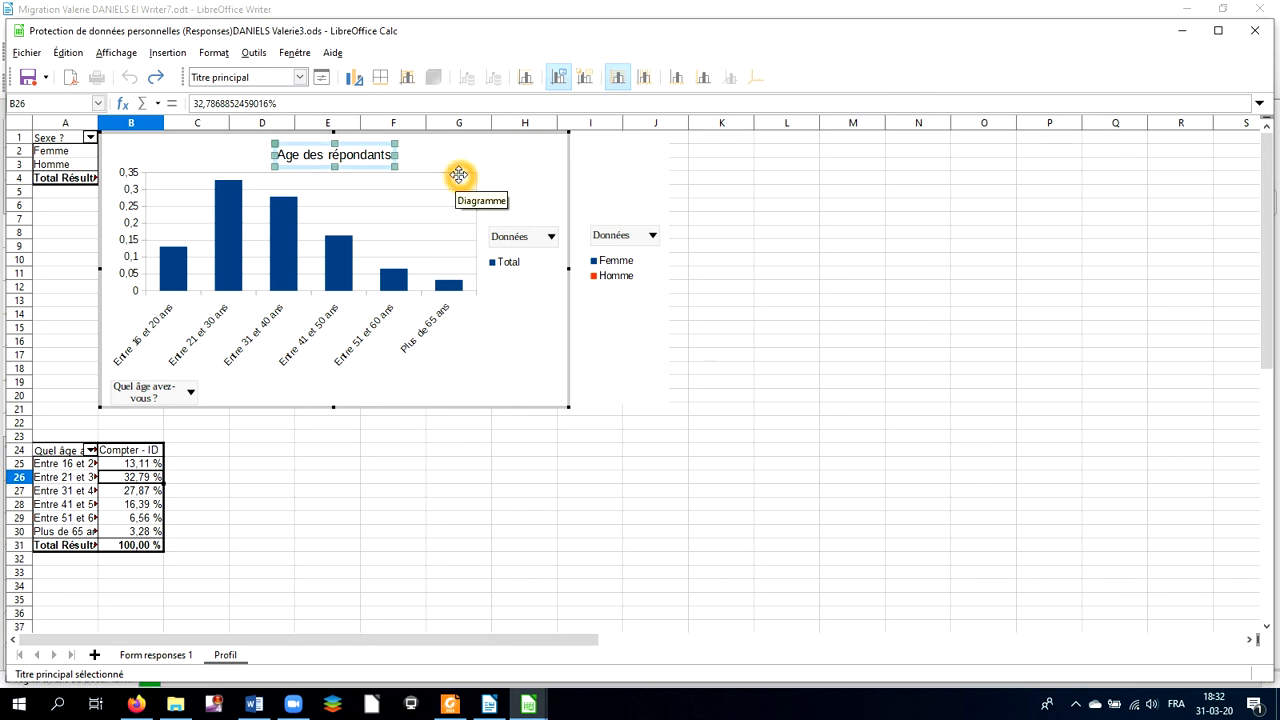
left_click(784, 177)
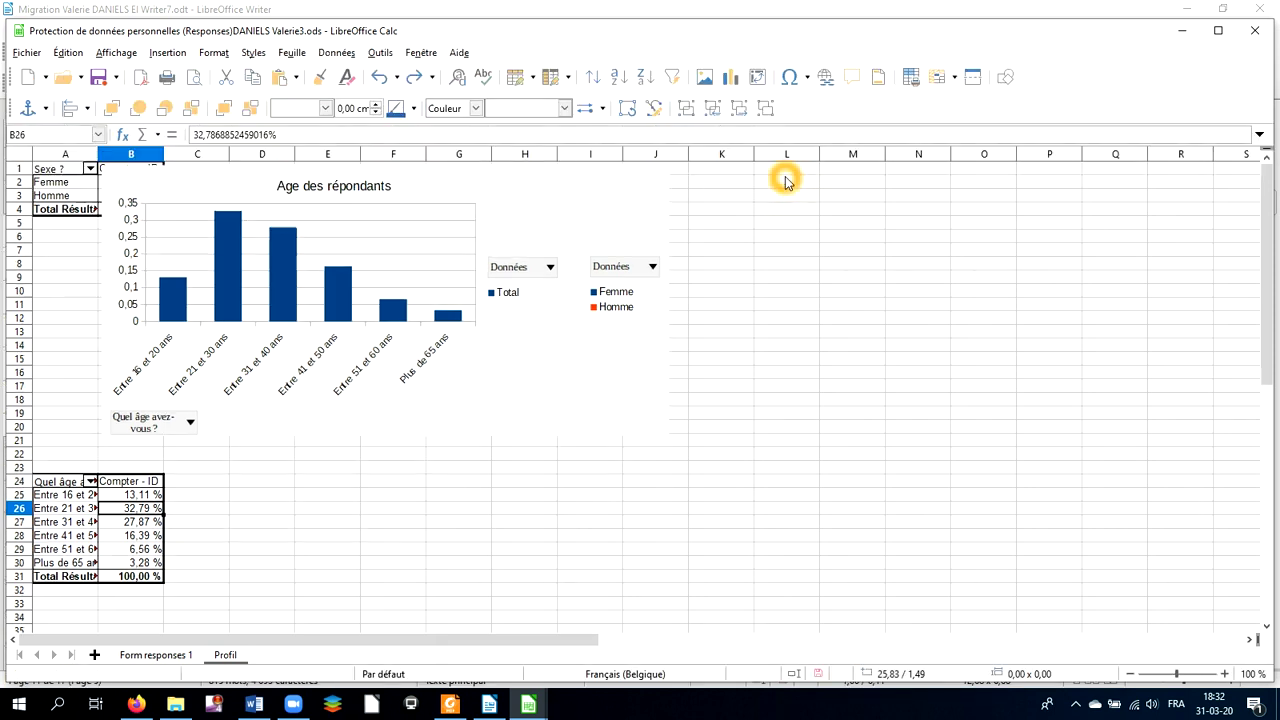
Step: Move the age chart below the gender chart, beside the age pivot table starting at row 24
left_click(490, 184)
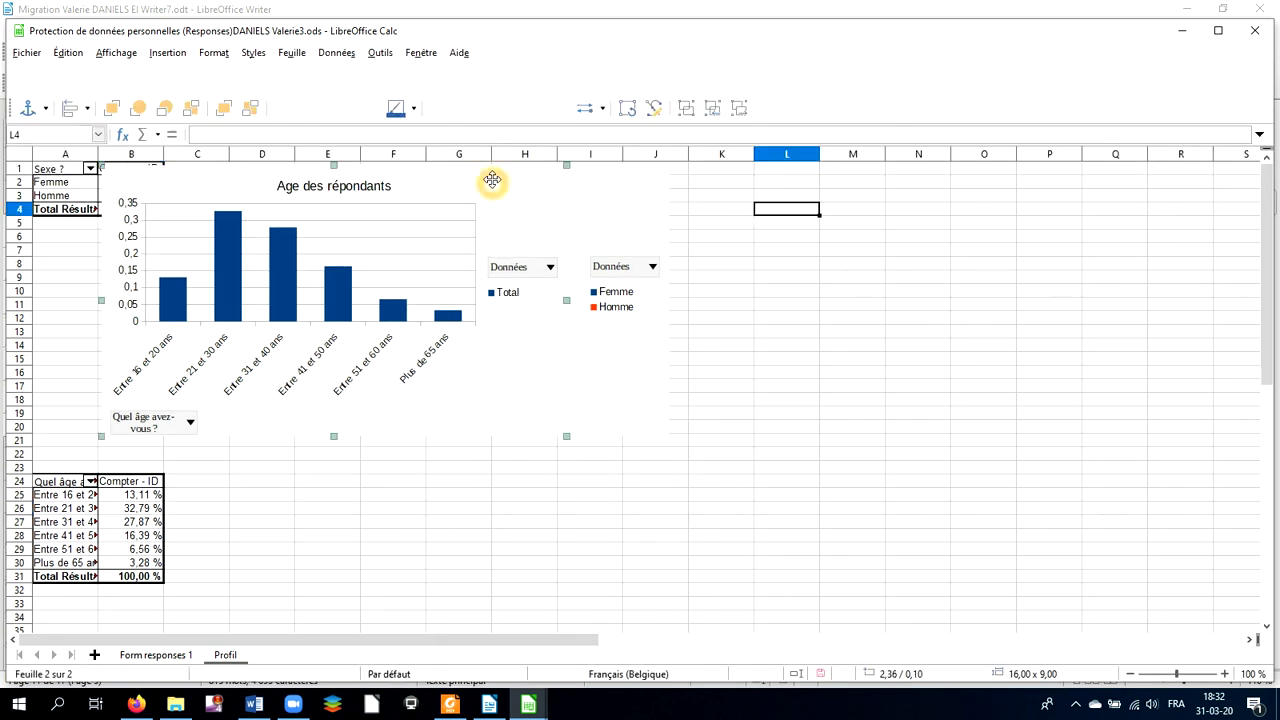
left_click_drag(476, 191, 555, 505)
scroll(951, 271, "down", 1)
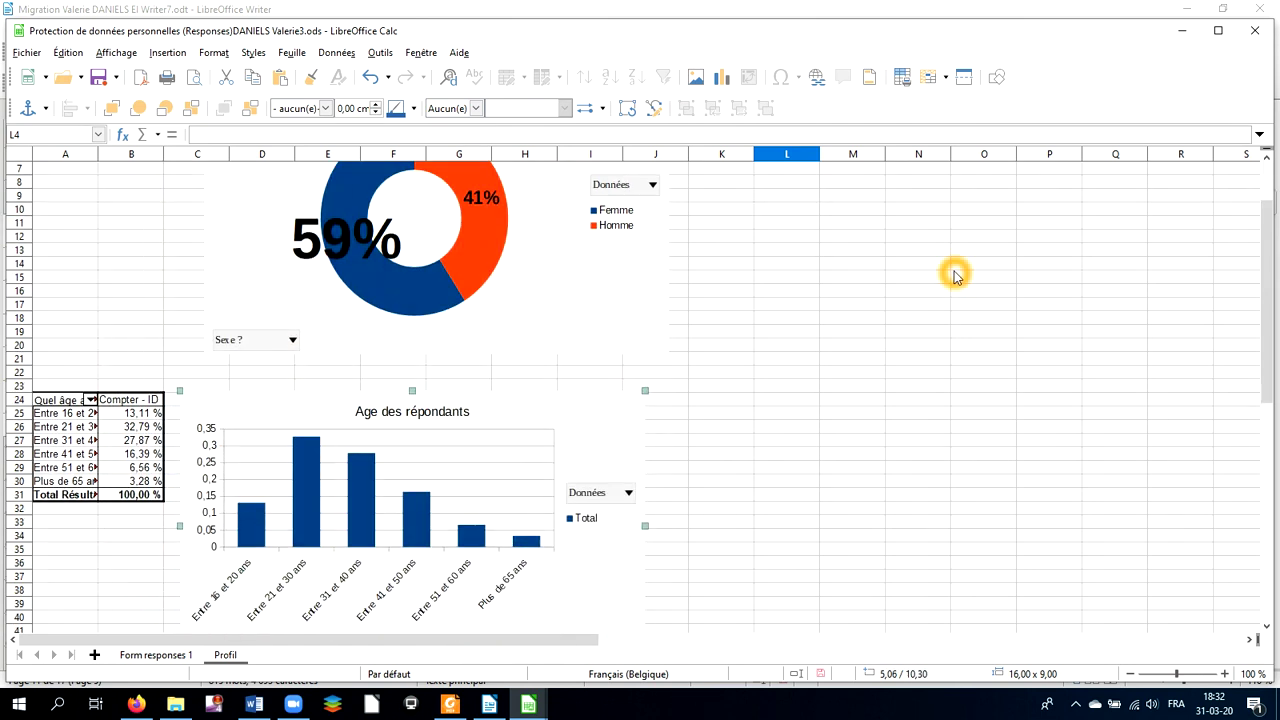
Step: Replace the gender doughnut chart's title with Sexe des répondants and leave chart editing
scroll(954, 276, "up", 1)
left_click(388, 177)
double_click(388, 177)
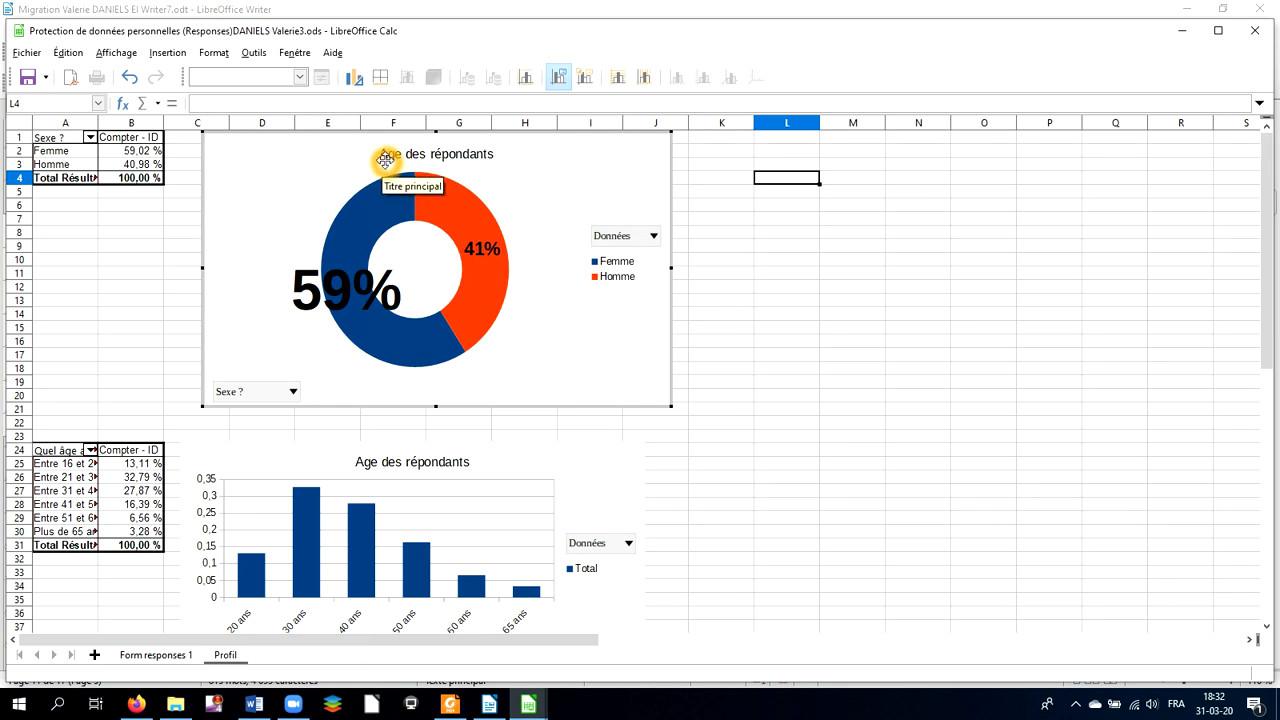
left_click(390, 156)
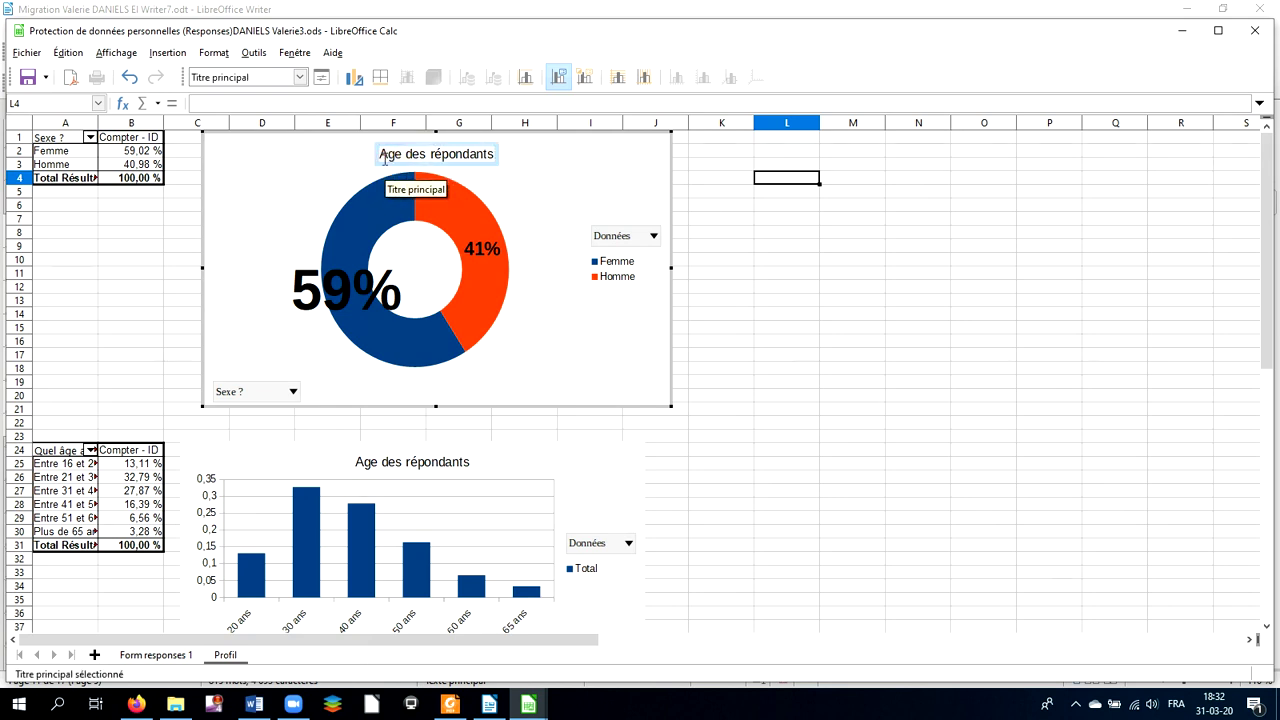
key("Delete")
key("Delete")
key("Delete")
key("Delete")
key("Delete")
key("Delete")
key("Delete")
key("Delete")
key("Delete")
key("Delete")
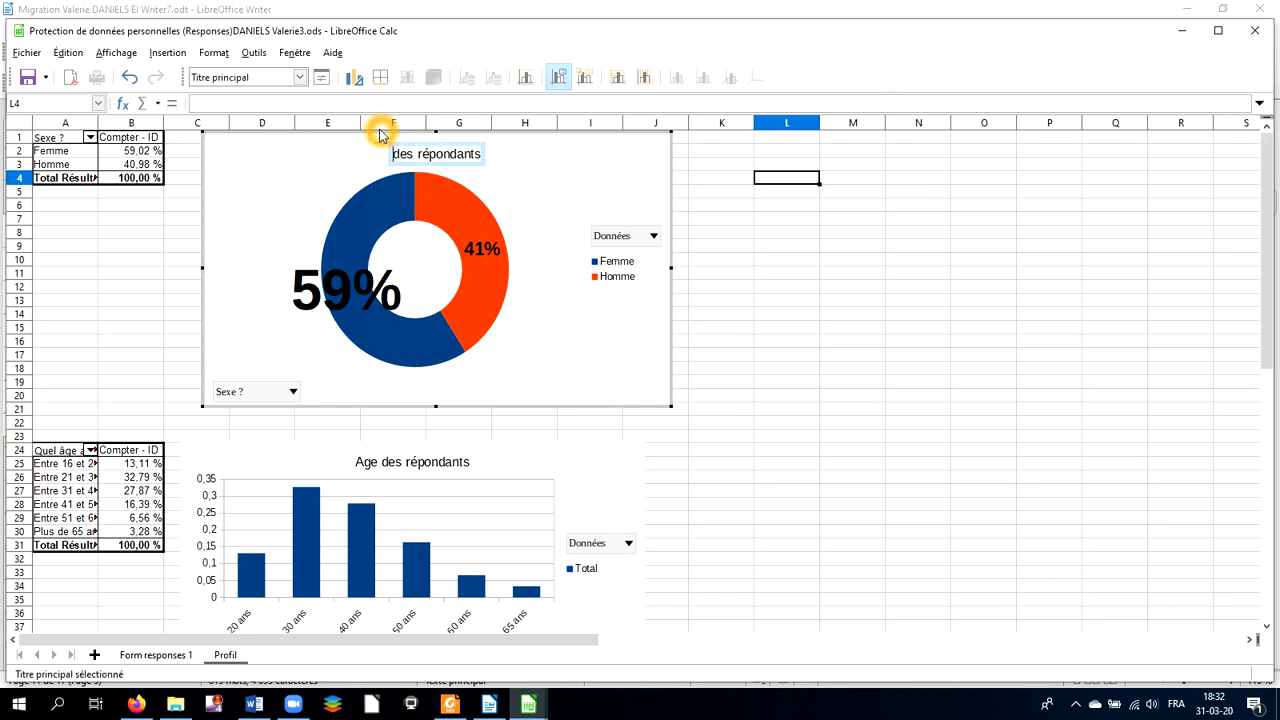
key("Delete")
key("Delete")
key("Delete")
key("Delete")
key("Delete")
key("Delete")
key("Delete")
key("Delete")
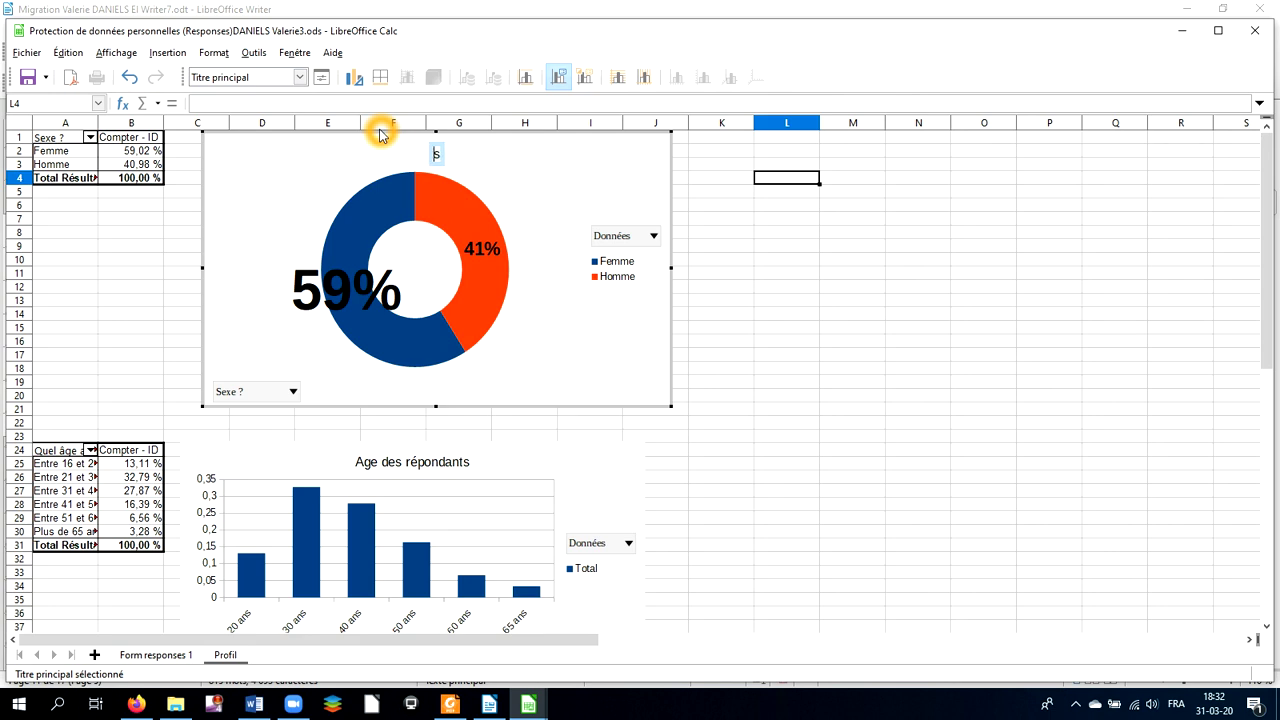
type("Sexe")
type(" de")
type("ré")
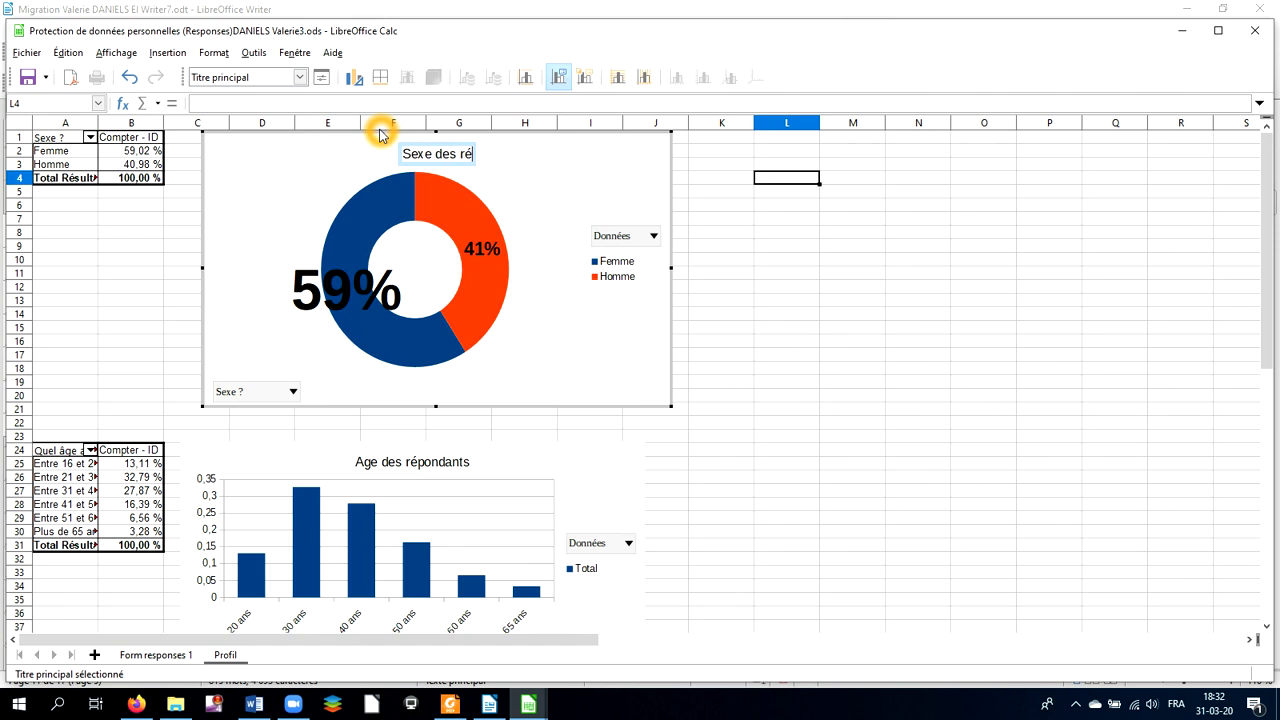
type("pondants")
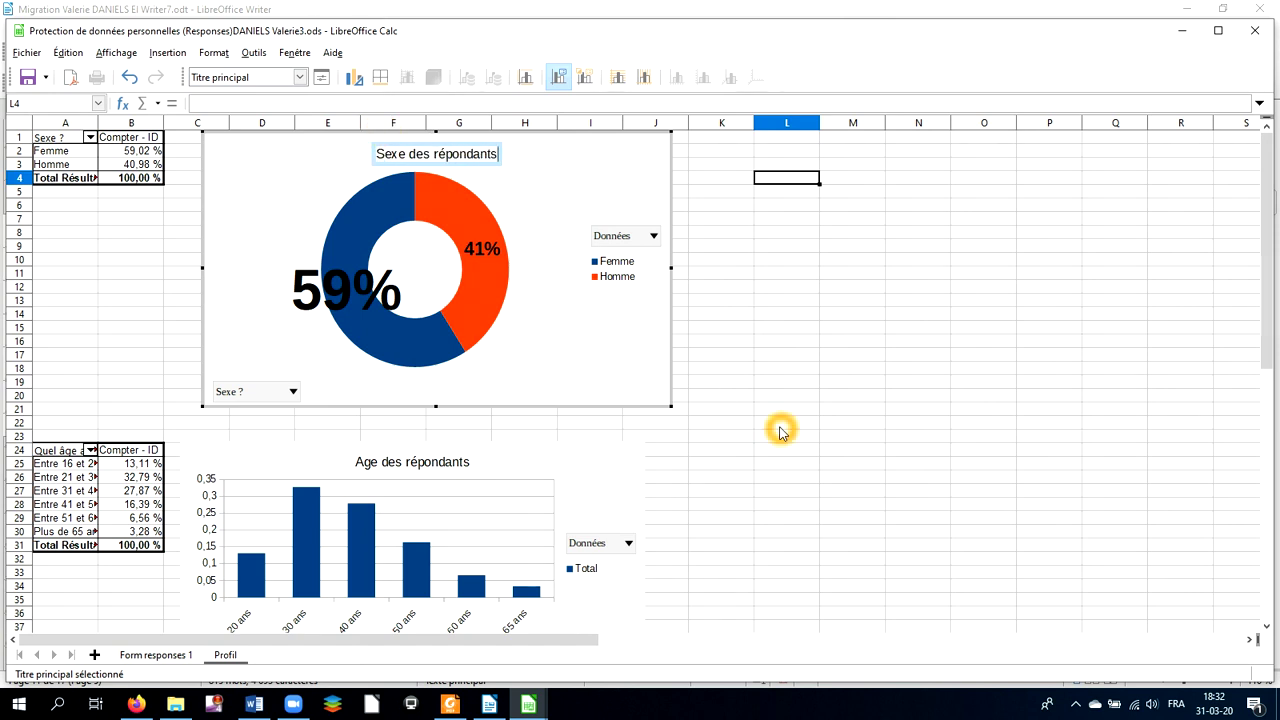
left_click(780, 427)
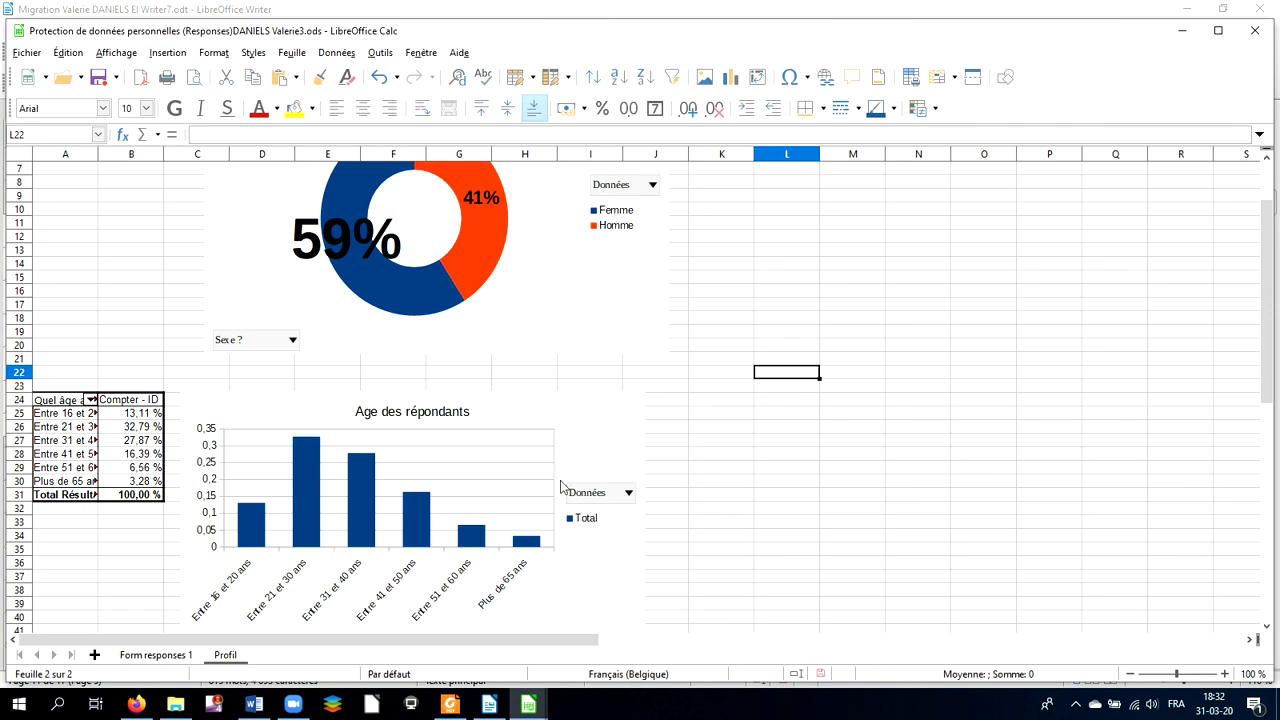
Step: Widen the age column chart to about 18 cm and delete its legend
left_click(601, 443)
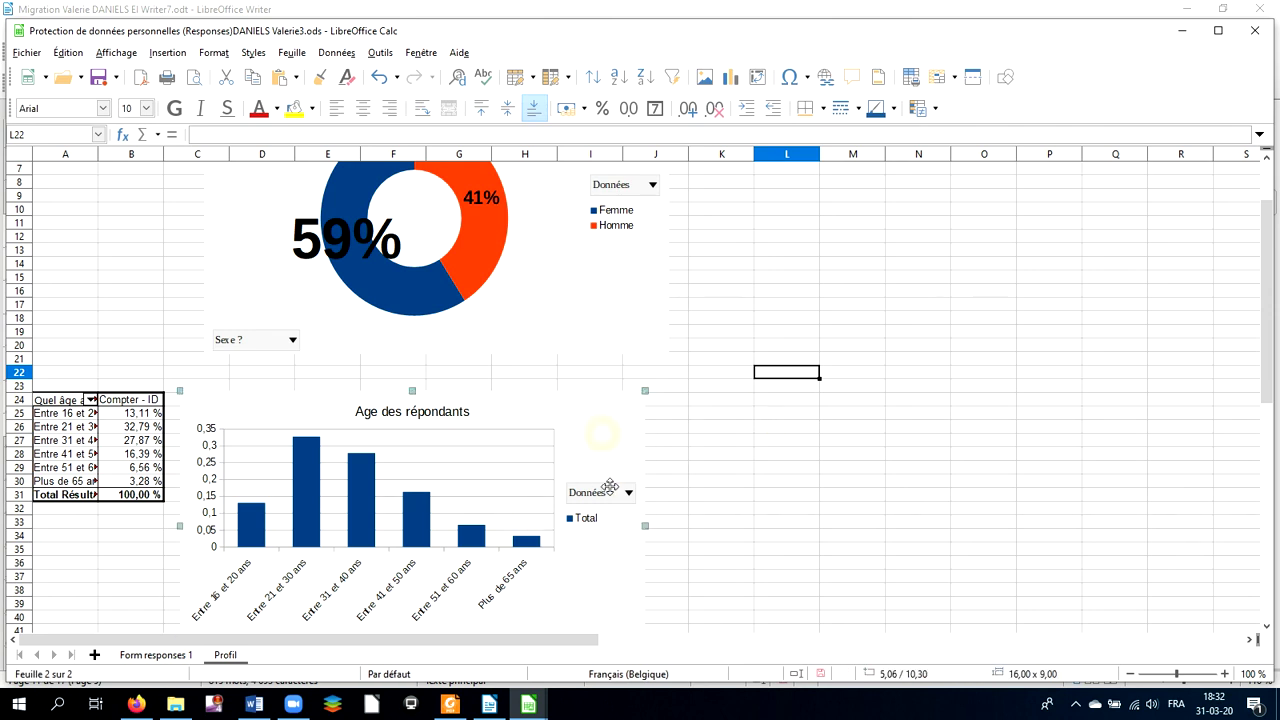
left_click_drag(643, 525, 703, 525)
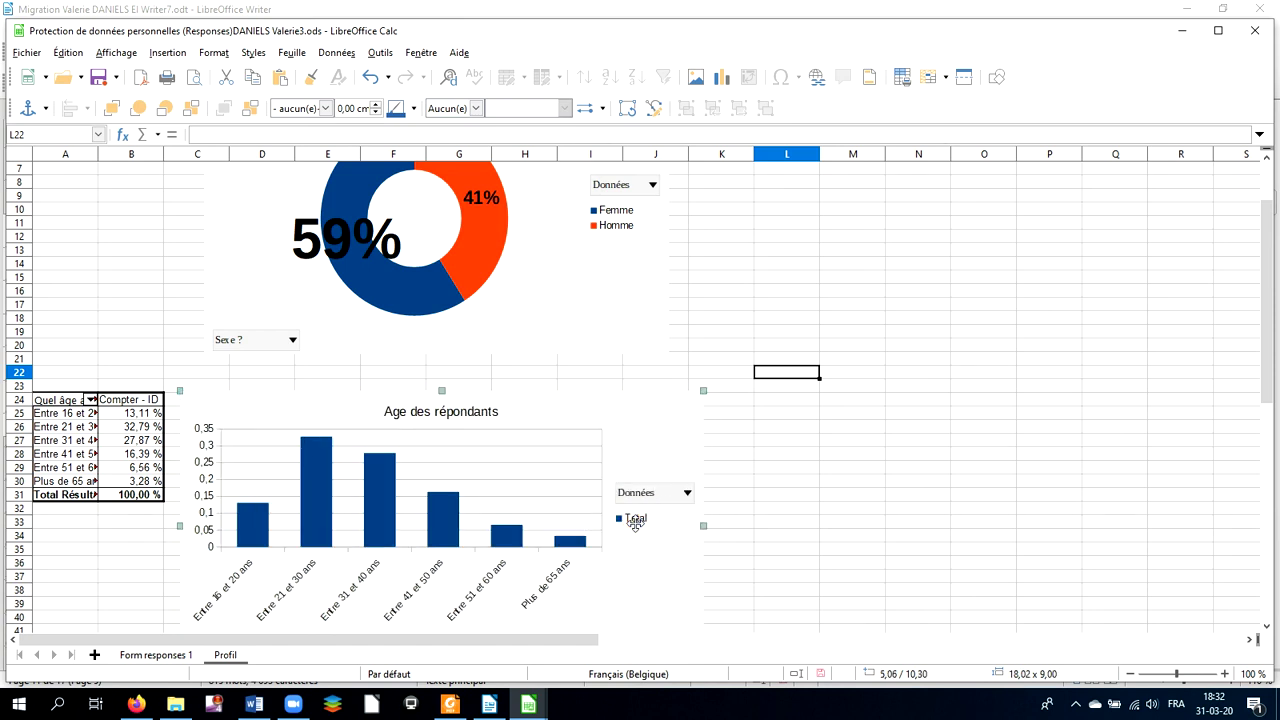
double_click(536, 443)
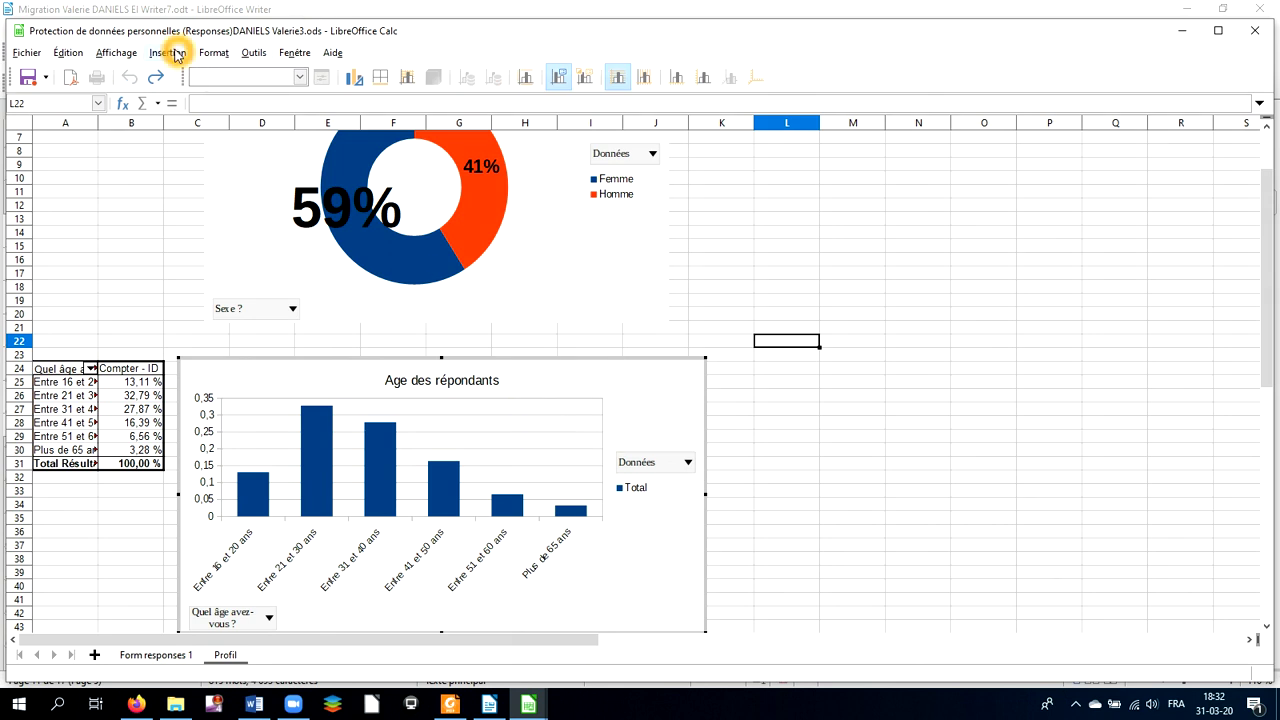
left_click(640, 490)
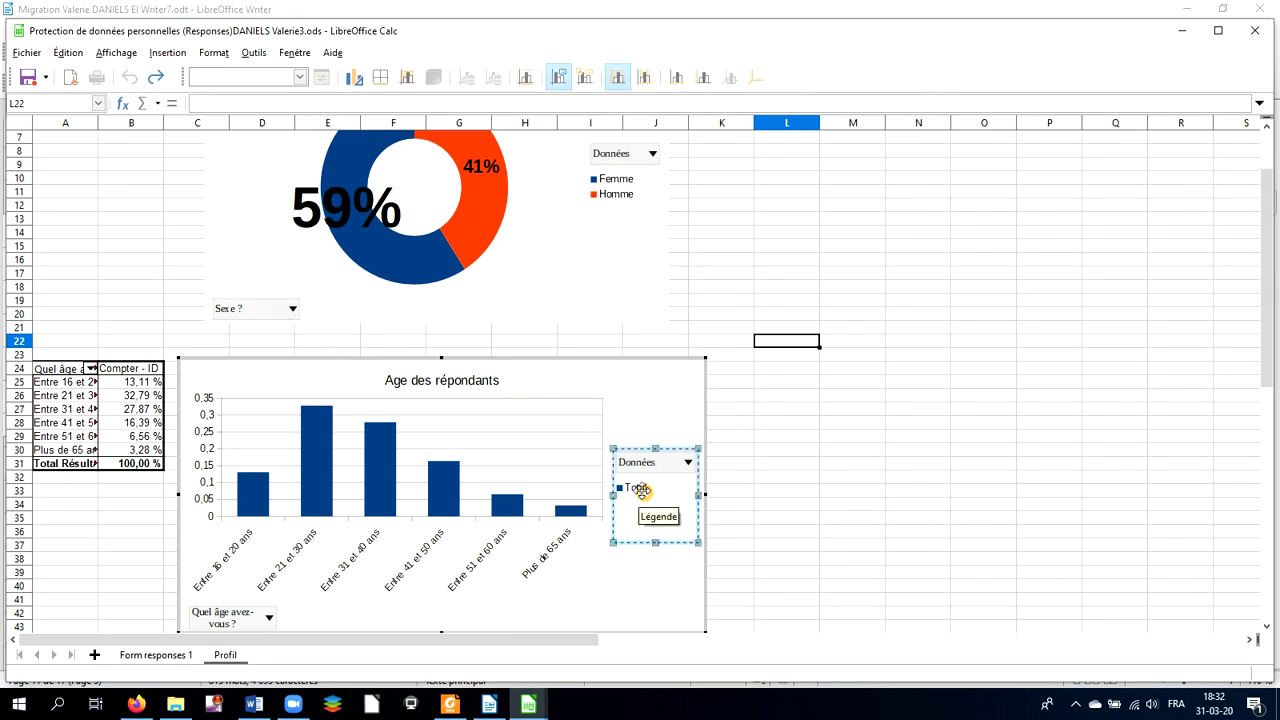
key("Delete")
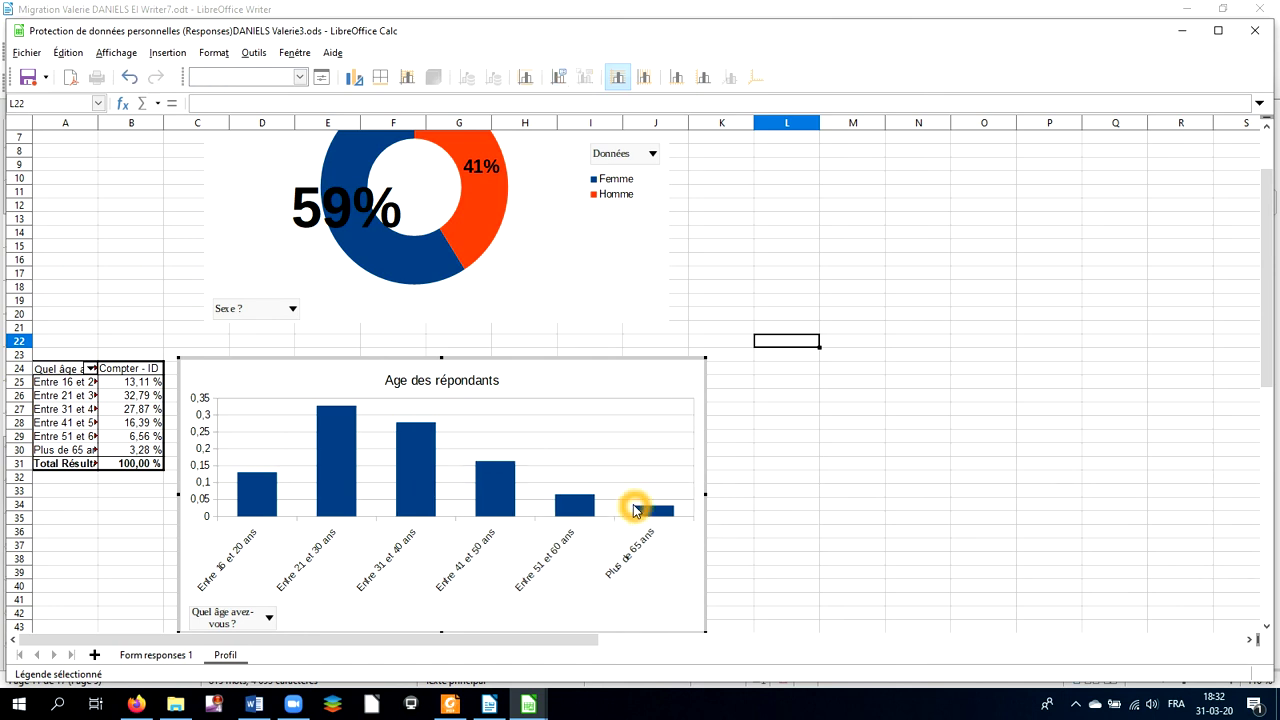
Step: Format the age chart's X axis with an 8 pt label font, keeping Liberation Sans Normal
left_click(475, 556)
right_click(476, 556)
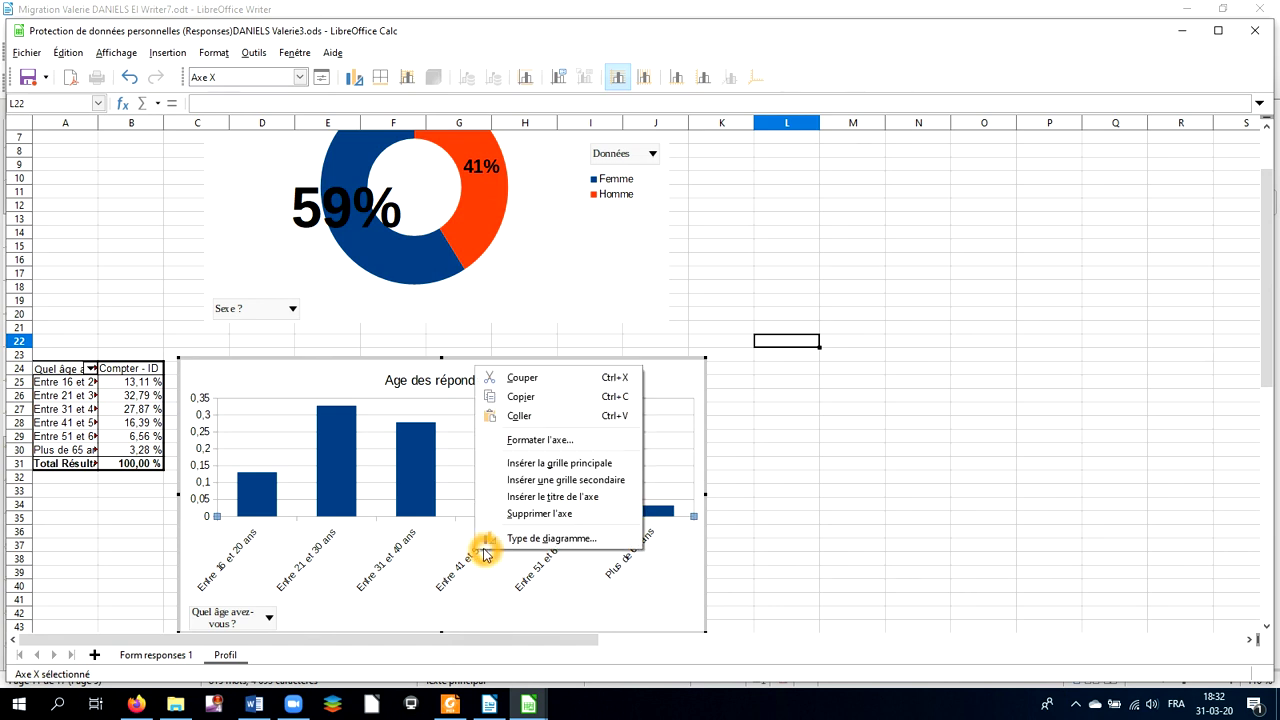
left_click(533, 441)
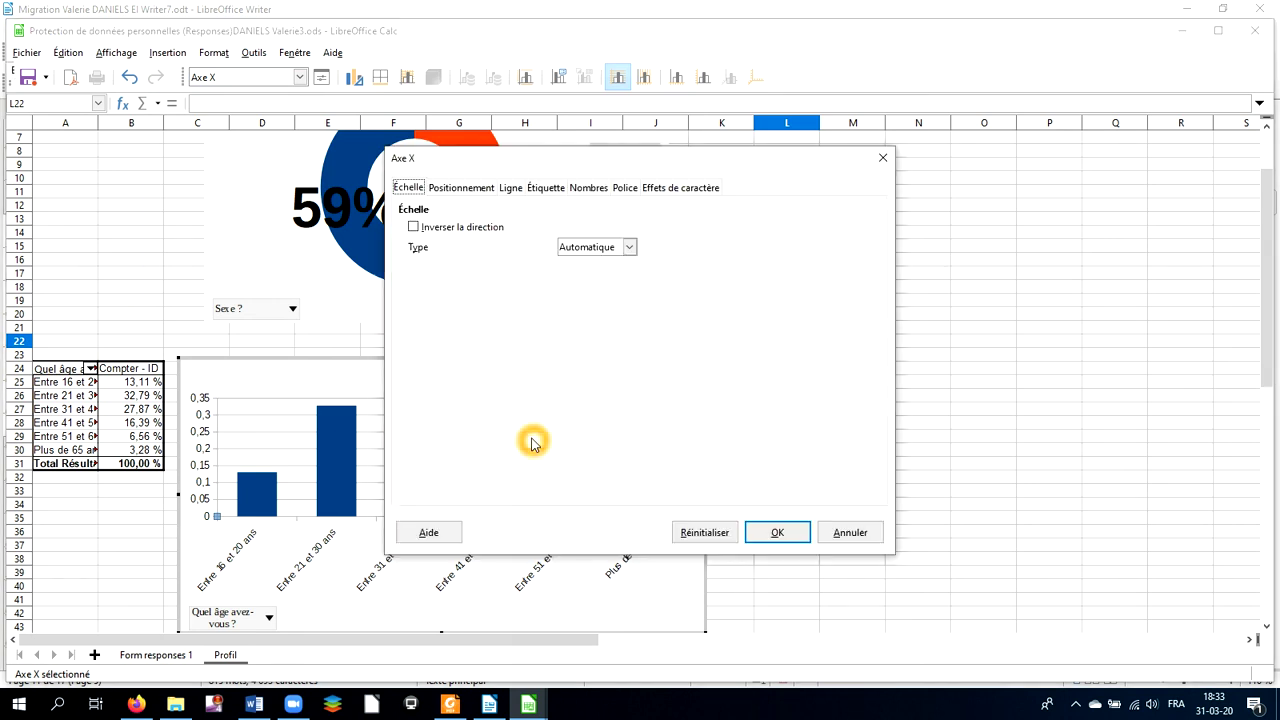
left_click(489, 190)
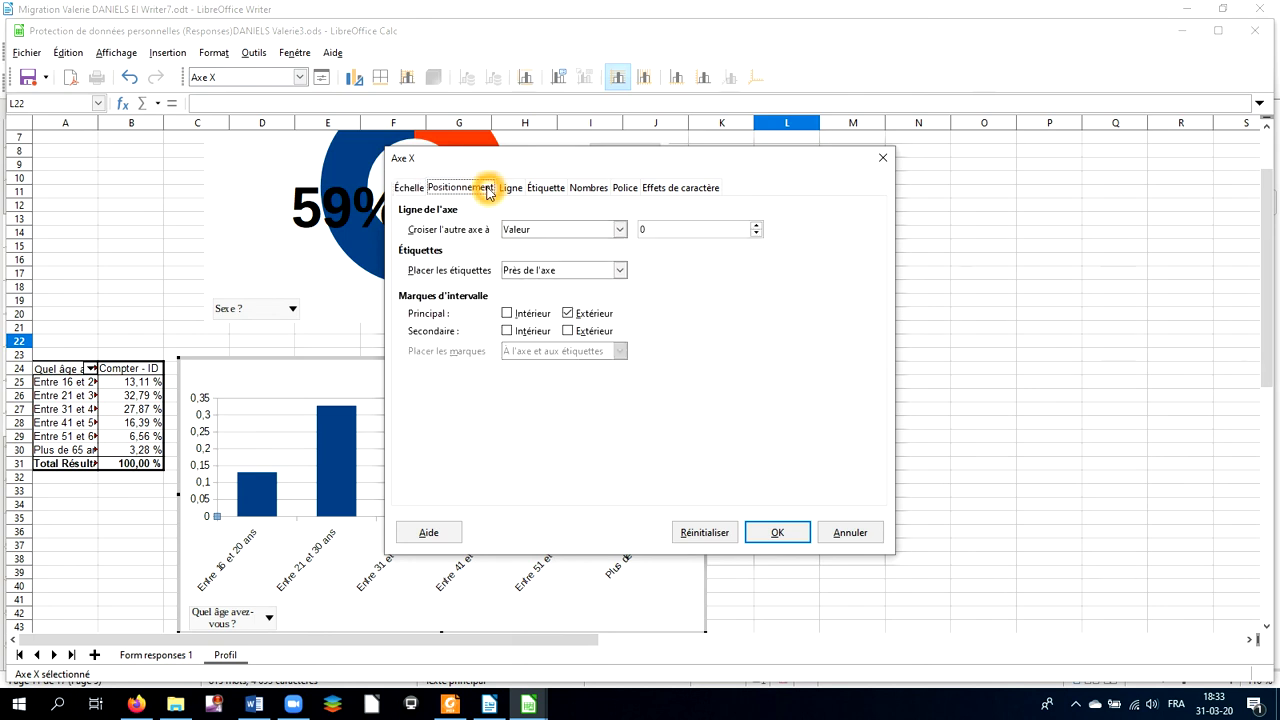
left_click(515, 188)
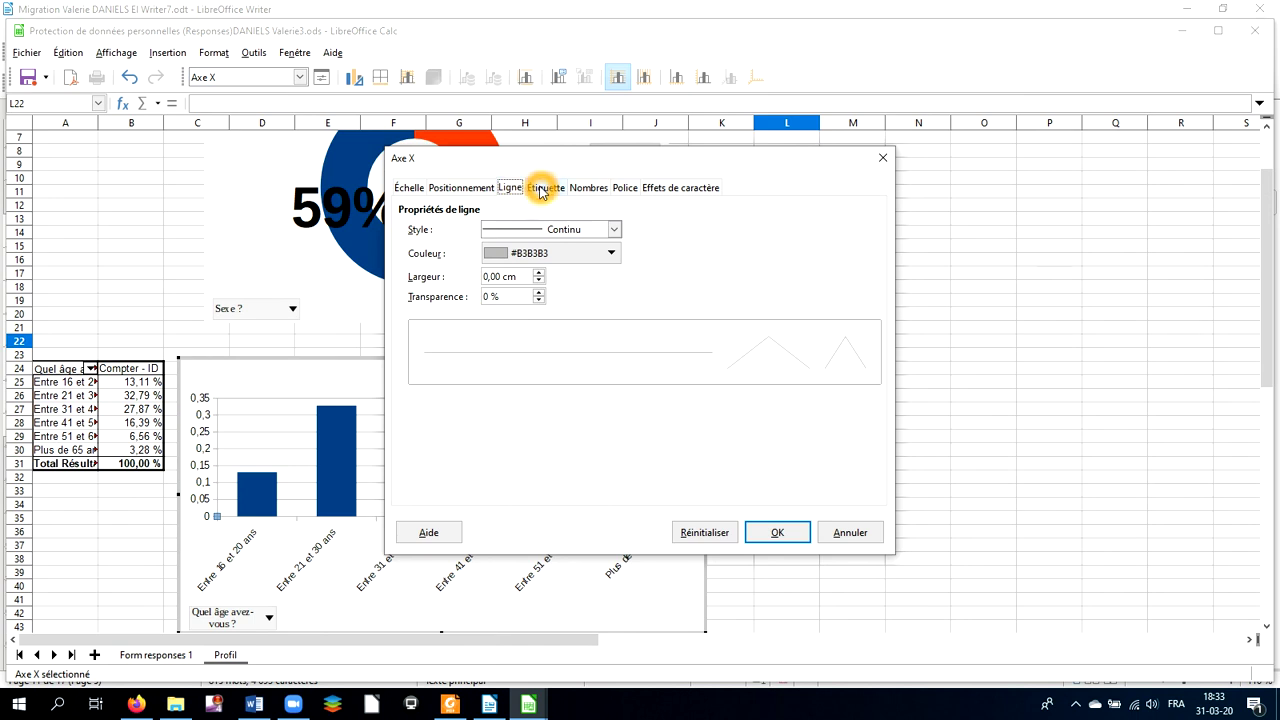
left_click(541, 189)
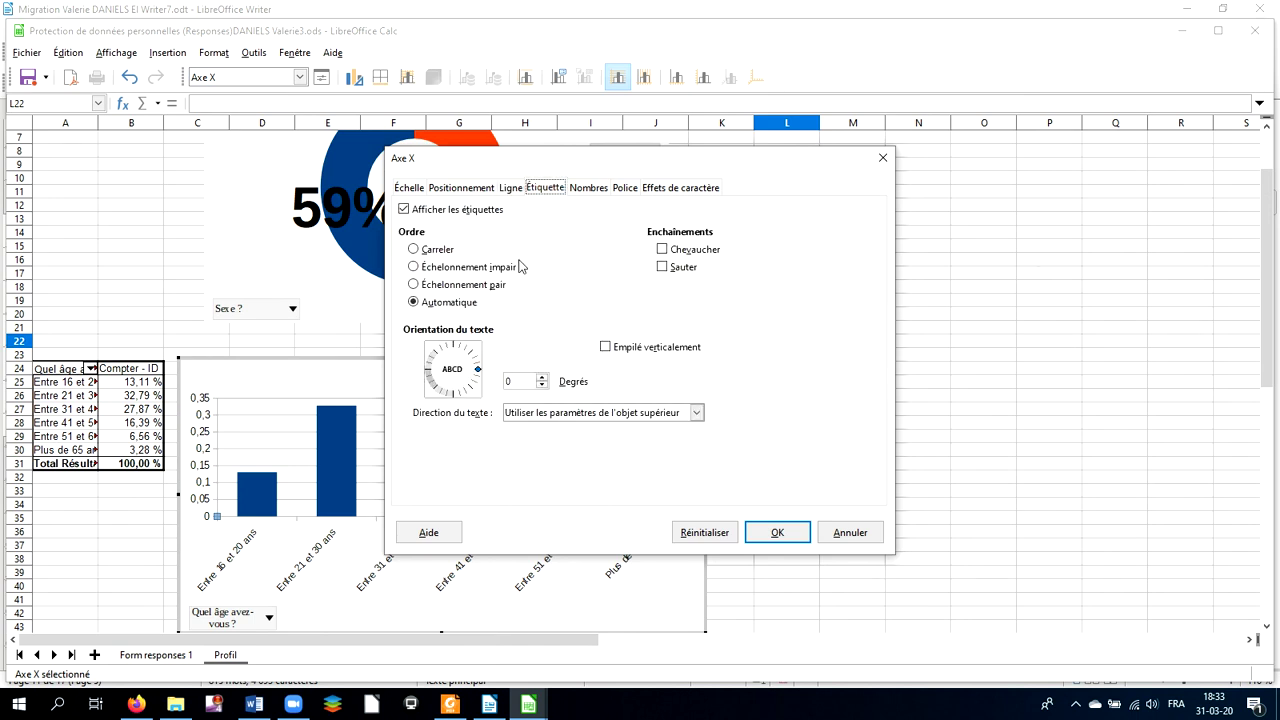
left_click(512, 288)
left_click(586, 193)
left_click(622, 191)
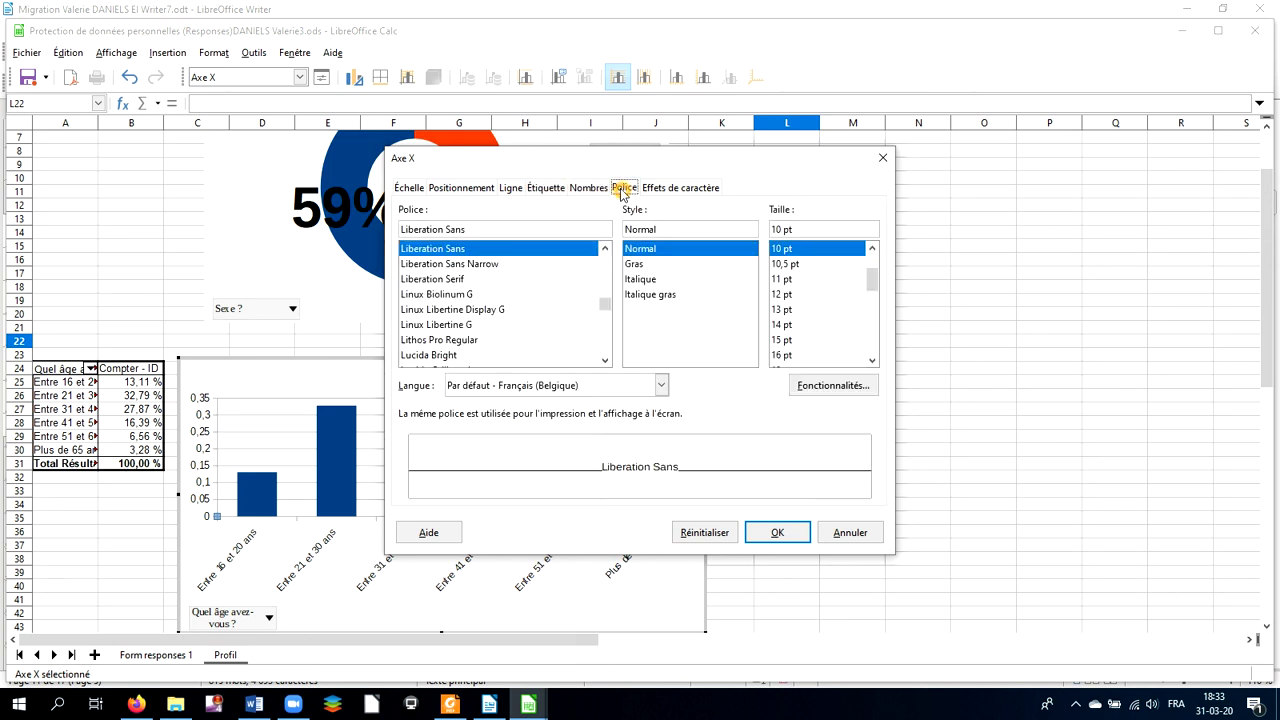
left_click(870, 252)
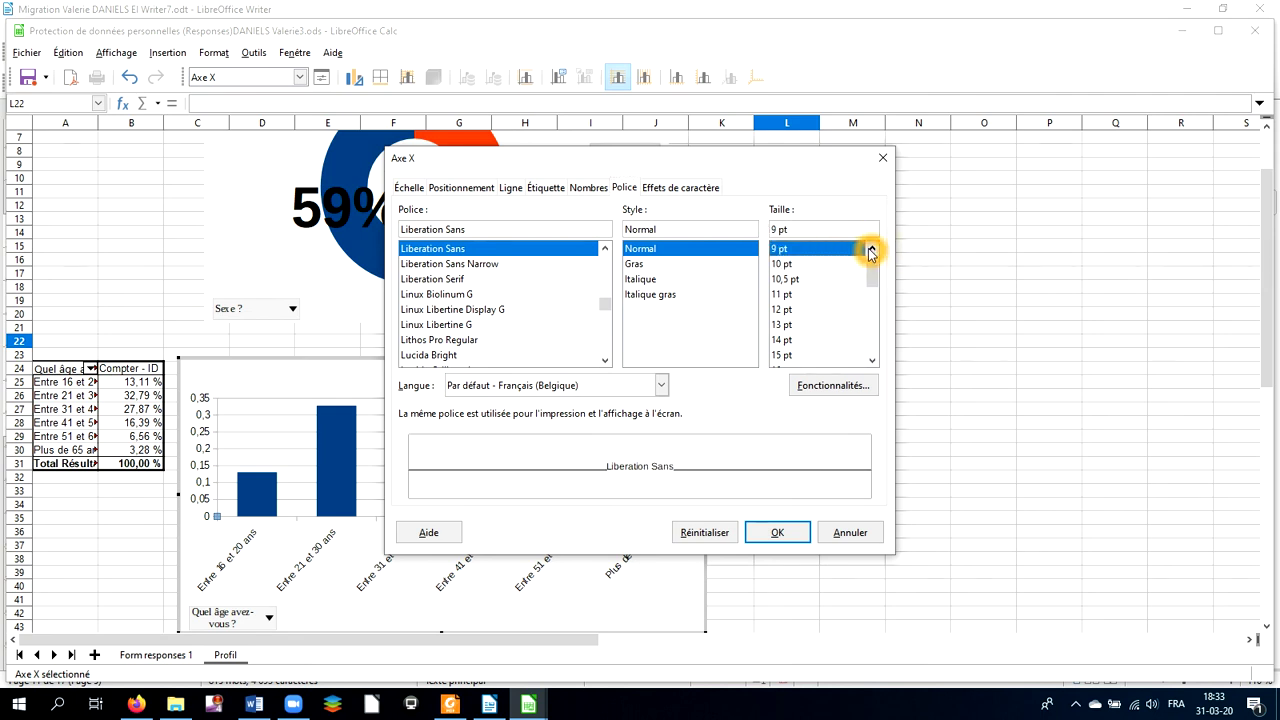
left_click(870, 250)
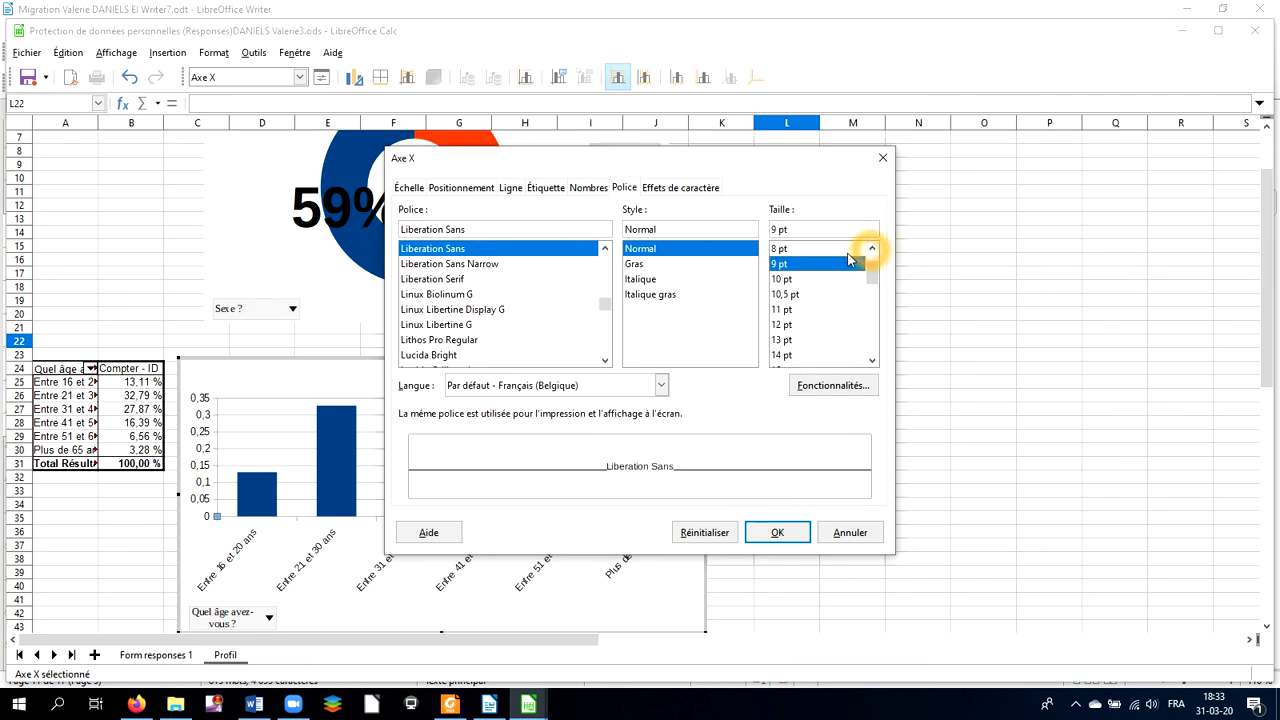
left_click(672, 190)
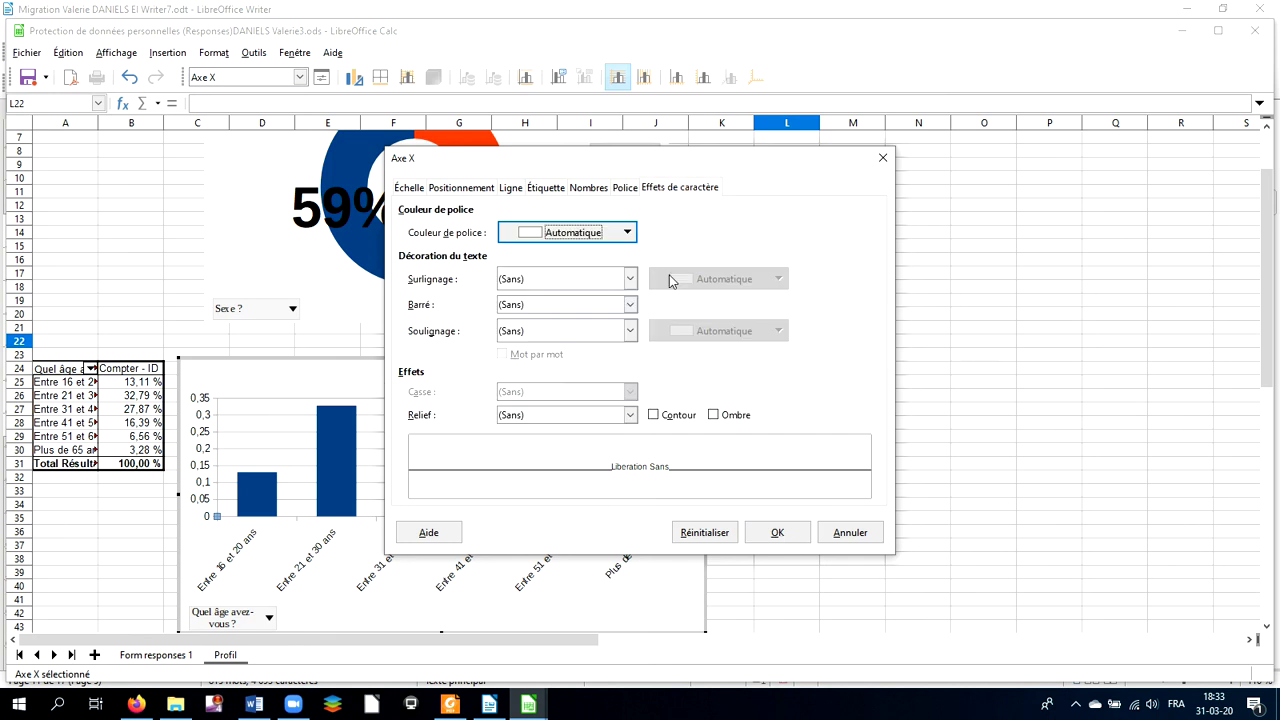
left_click(776, 535)
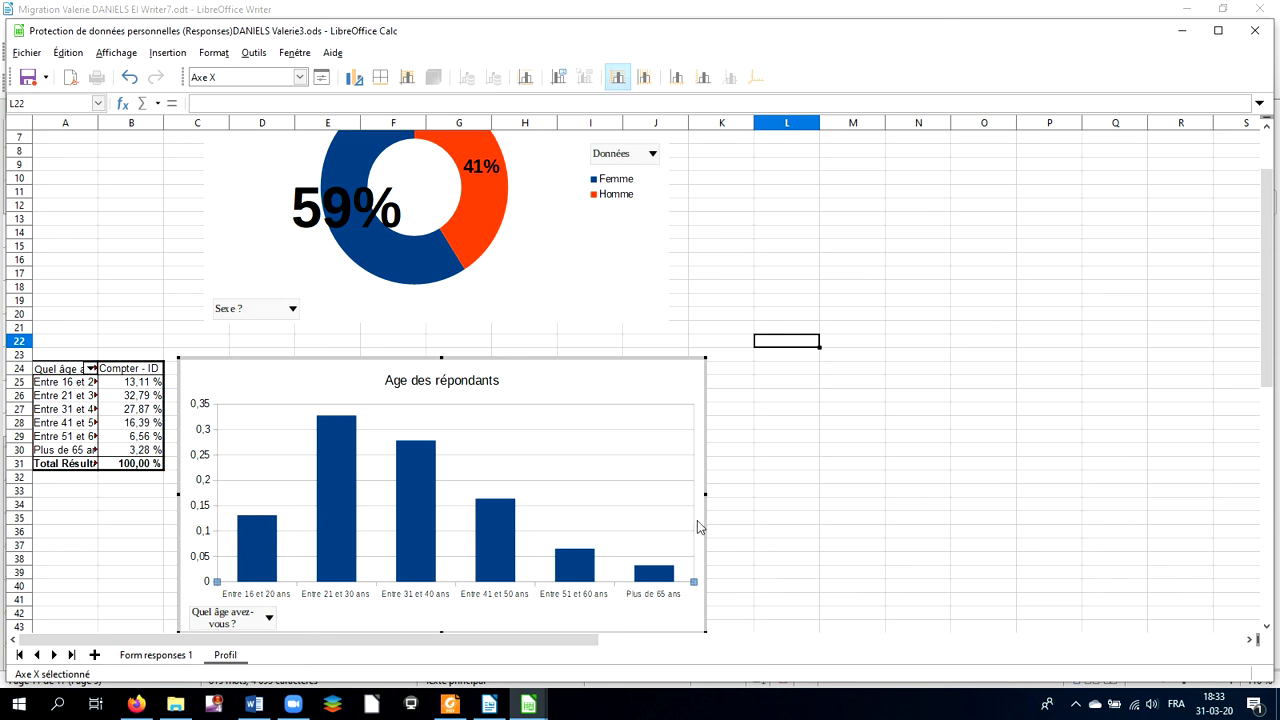